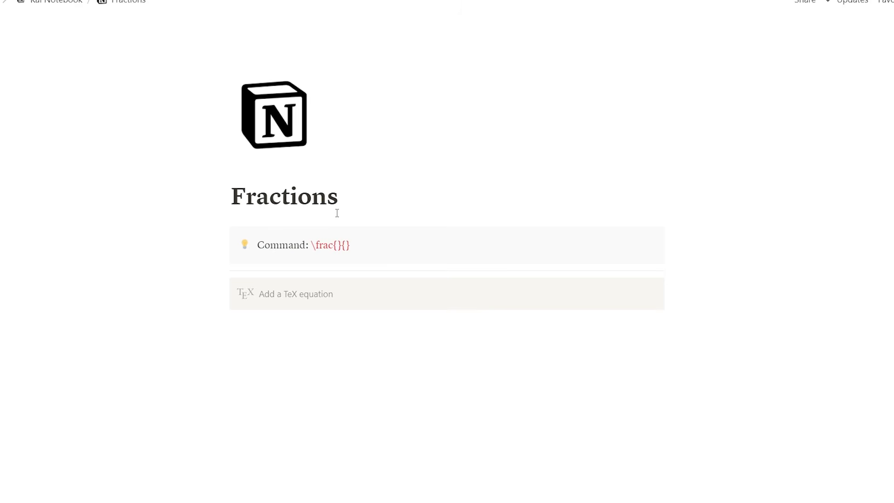
Enter the empty fraction command \frac{}{} in the blank equation block on the Fractions page.
click(304, 307)
text(\frac)
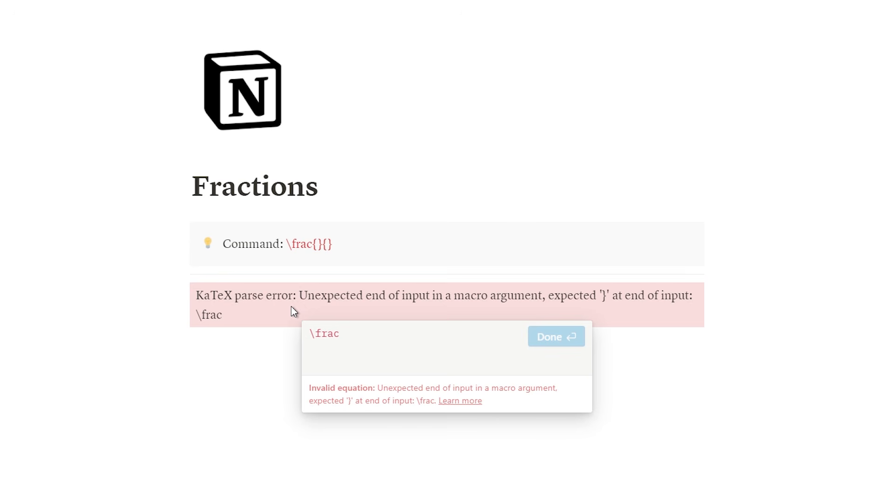
text({}{})
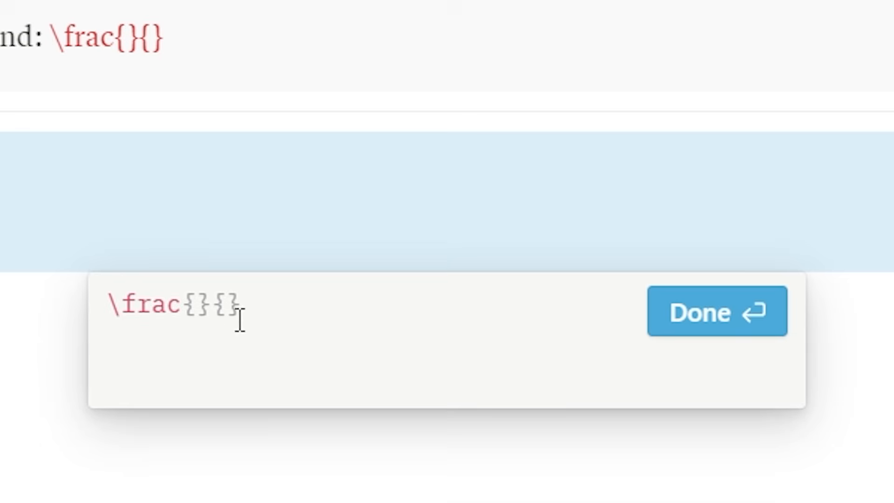
drag(352, 333, 342, 335)
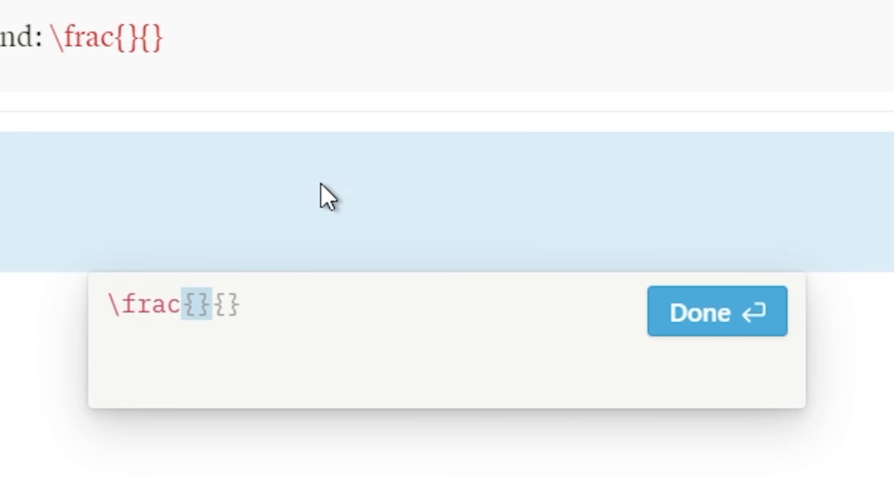
click(300, 329)
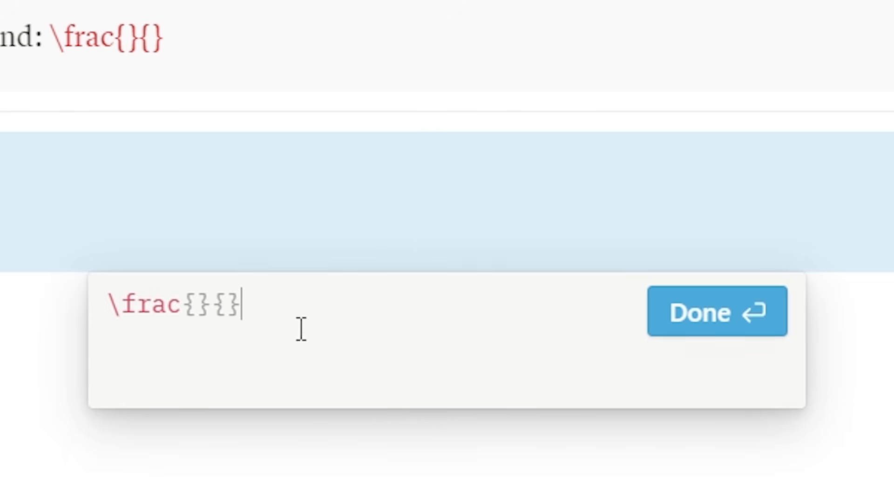
Fill the fraction with abc as the numerator and 123 as the denominator, and finish the equation.
click(197, 305)
text(abc)
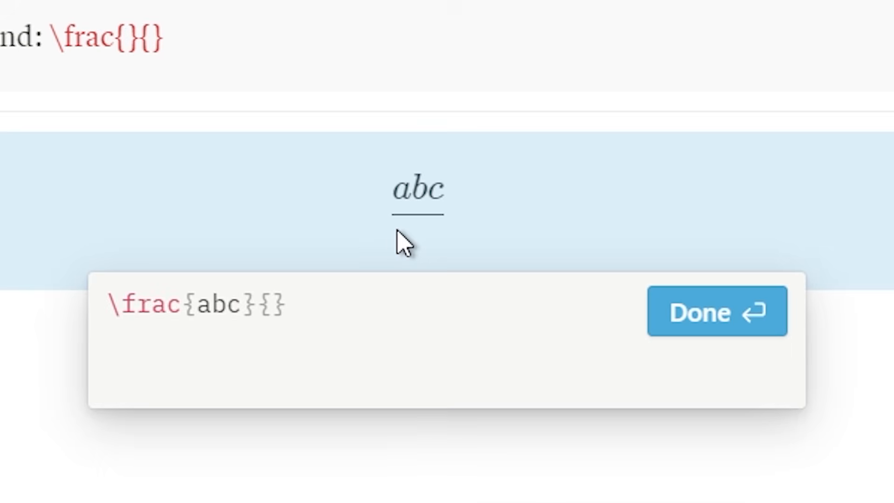
drag(258, 307, 296, 319)
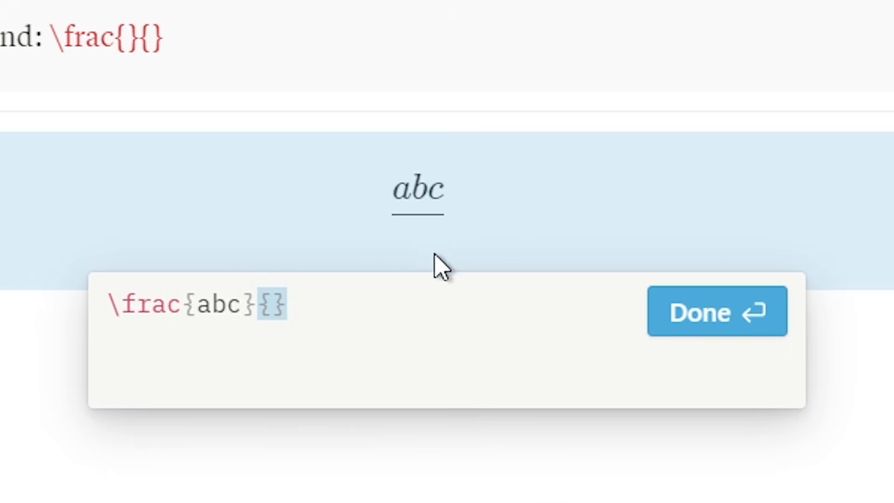
click(285, 305)
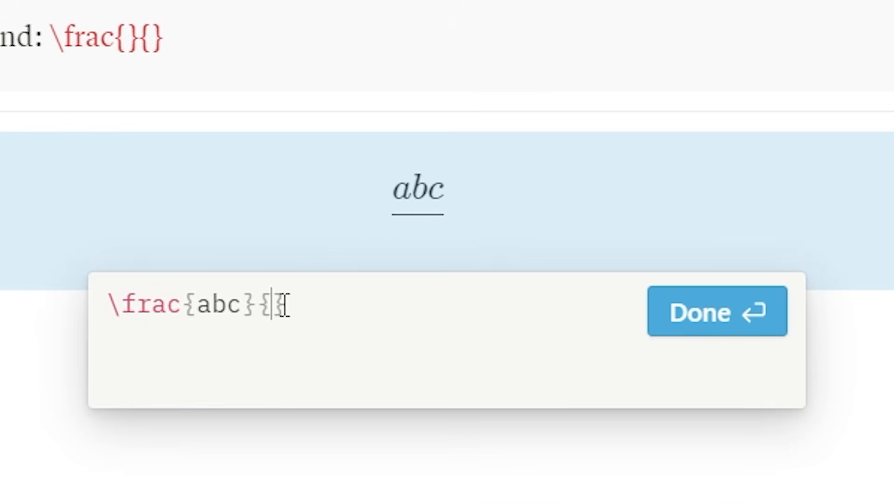
text(123)
click(724, 303)
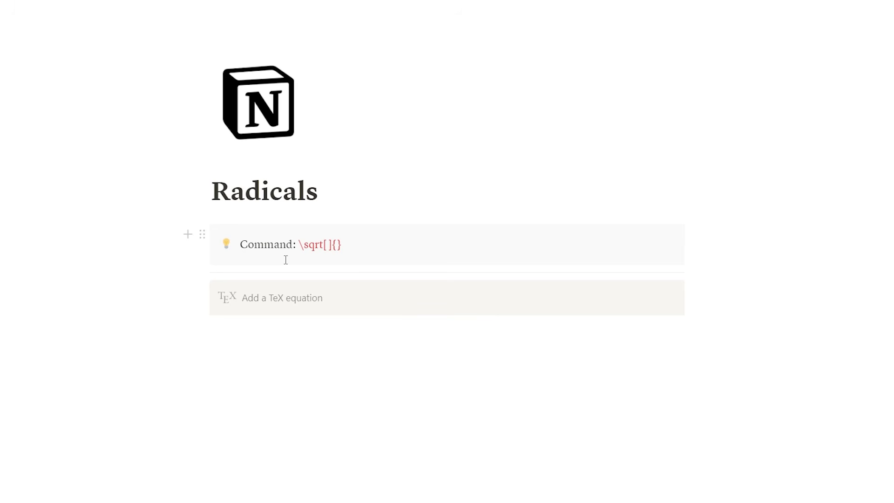
Enter the radical command \sqrt[]{} in the blank equation block on the Radicals page.
click(310, 295)
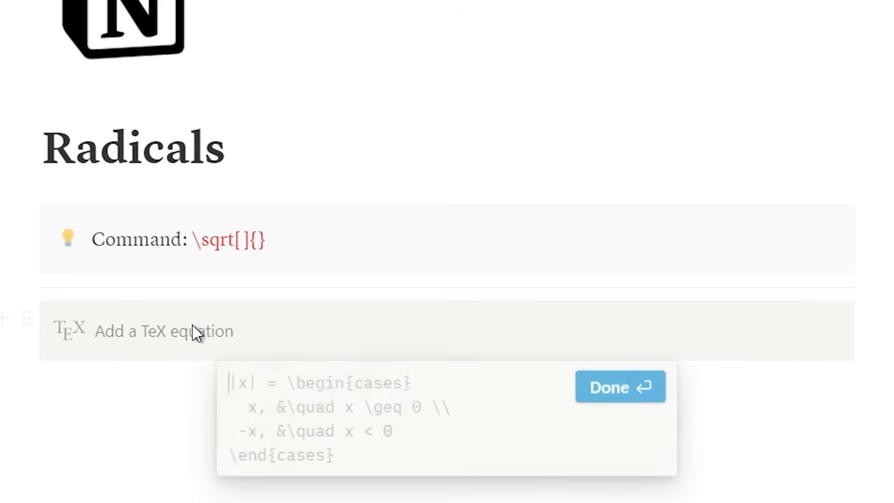
key(Escape)
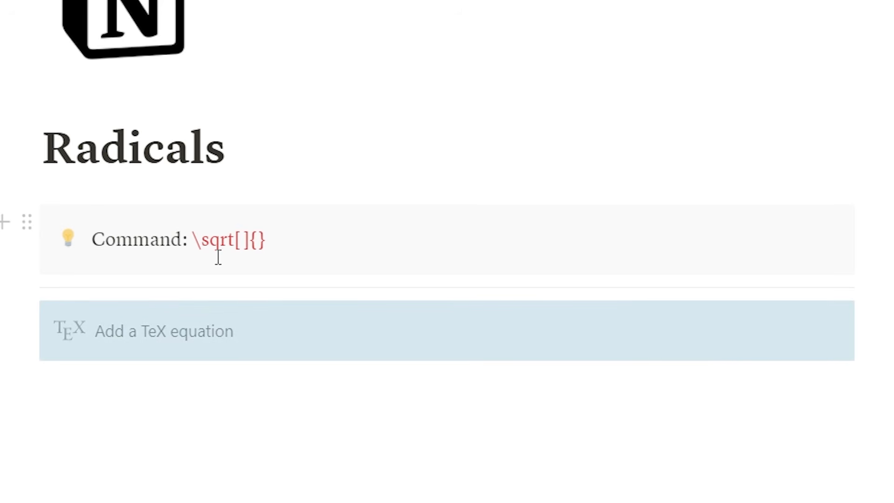
drag(249, 237, 266, 239)
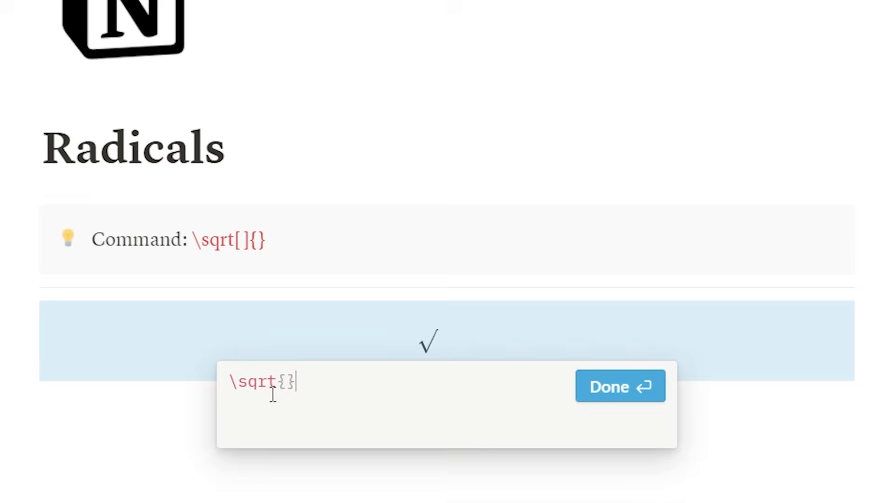
key(BackSpace)
key(BackSpace)
text([])
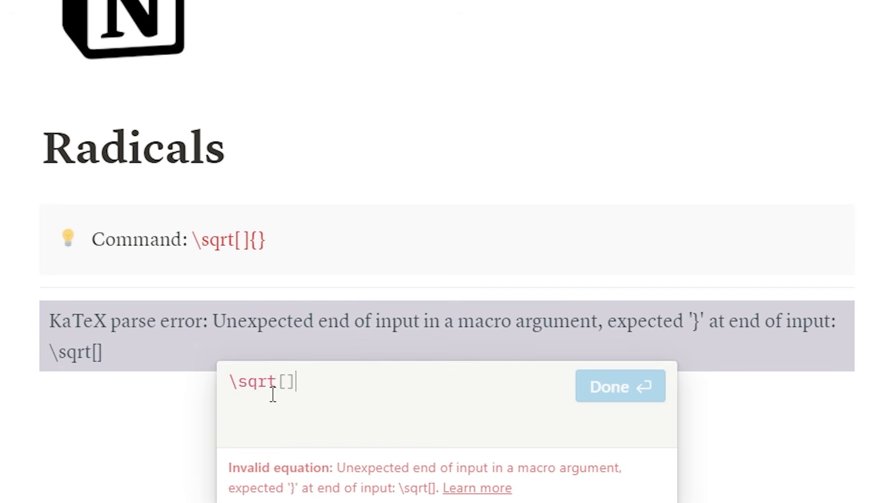
text({})
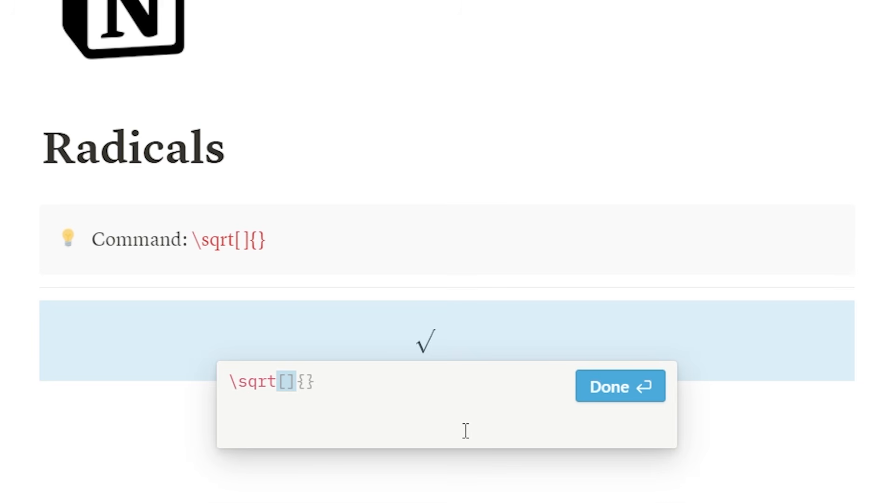
Put 9 under the root in the radical equation and finish it with the root index left empty.
click(296, 382)
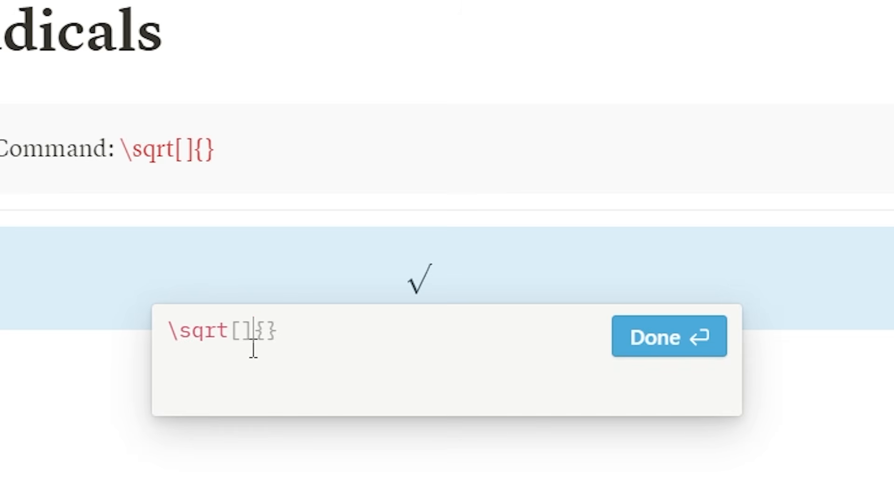
mouse_move(241, 340)
mouse_down()
mouse_move(233, 339)
mouse_move(246, 332)
mouse_up()
click(231, 336)
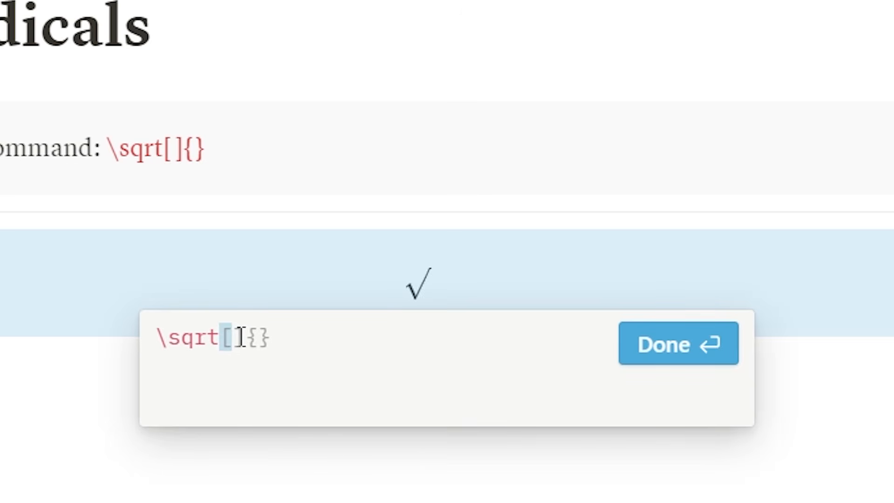
click(256, 337)
click(265, 338)
text(9)
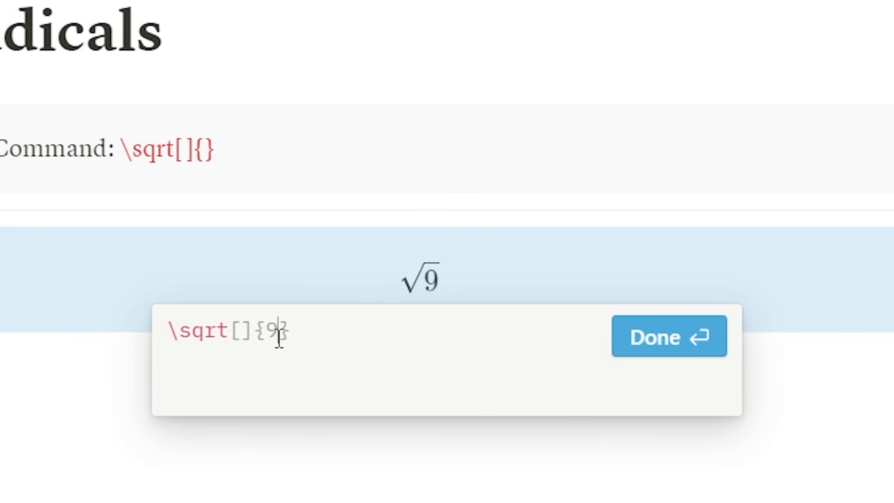
key(Return)
Reopen the radical equation and set its root index to 3.
click(398, 351)
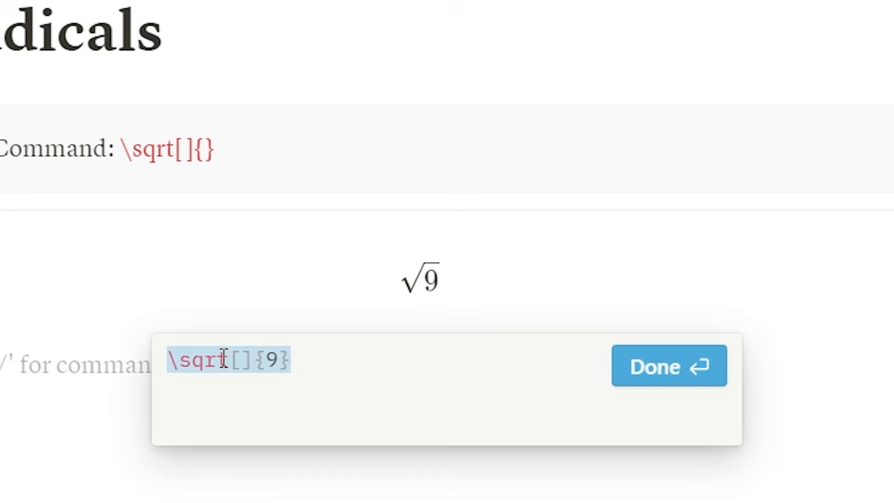
click(242, 360)
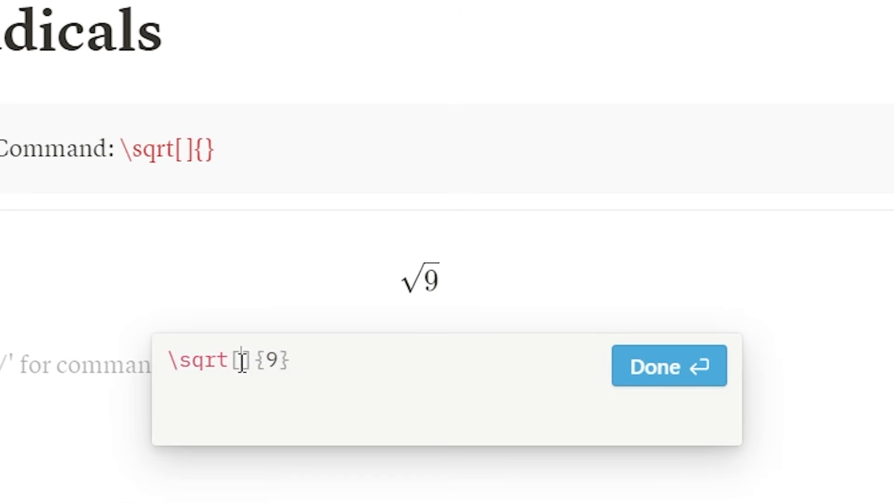
text(3)
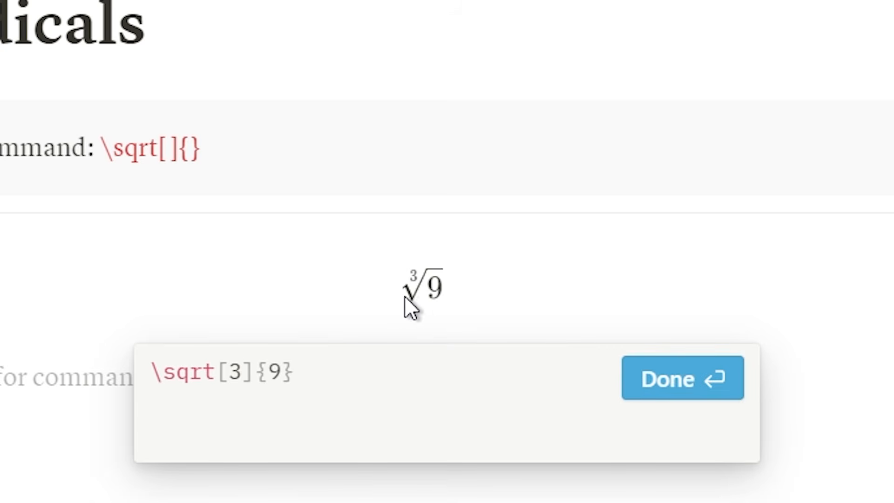
Replace the number under the cube root with an empty fraction command, \frac{}{}.
click(354, 373)
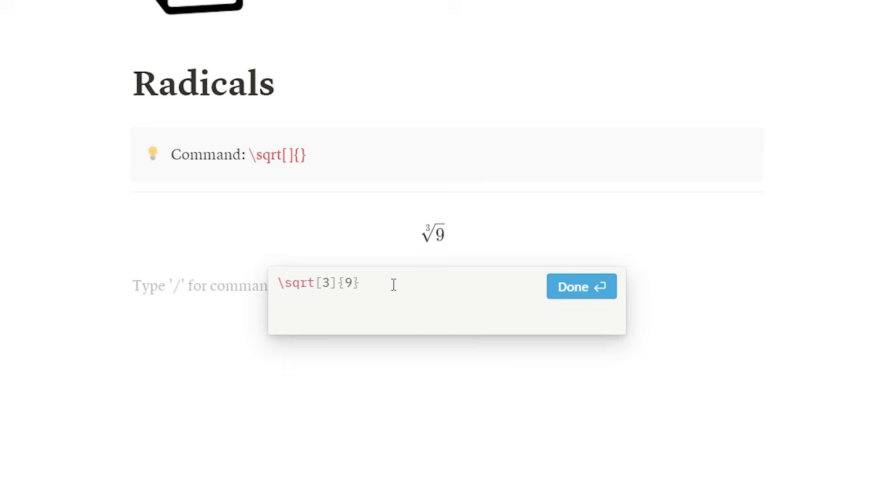
key(Left)
key(BackSpace)
text(rac{}{})
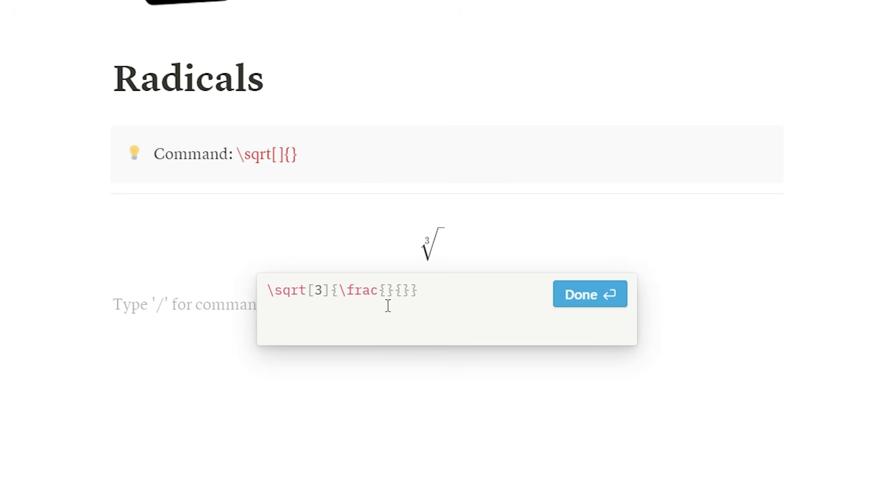
drag(339, 291, 406, 301)
click(395, 296)
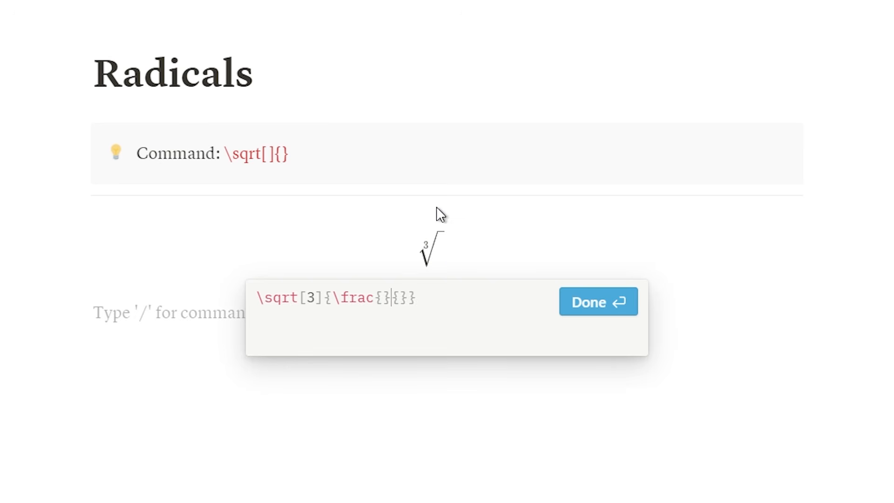
Fill the fraction under the cube root with numerator 1 and denominator 2, and finish the equation.
click(385, 297)
text(1/)
text(2)
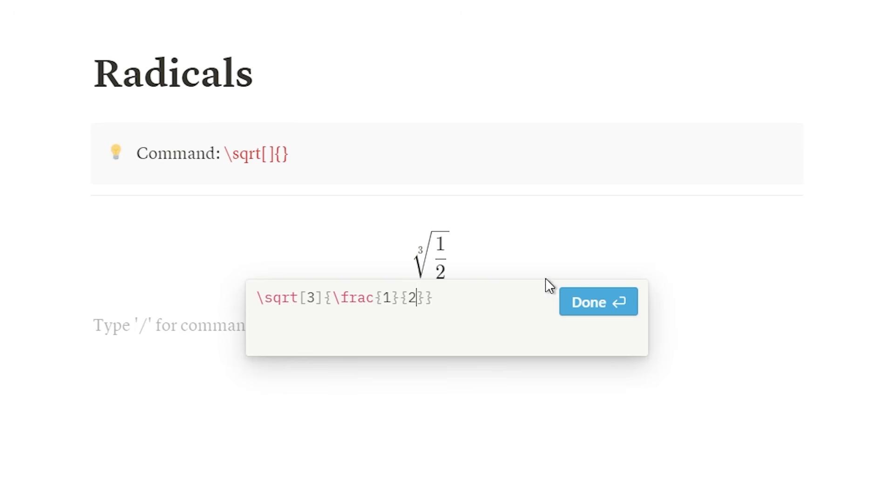
click(601, 302)
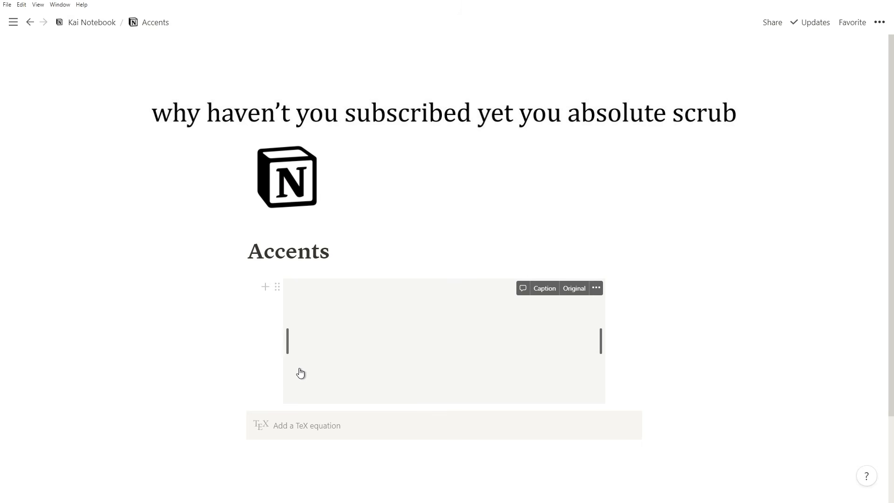
Create the accented letter \acute{f} in the blank equation block below the accent chart on the Accents page.
scroll(300, 374, down, 3)
scroll(667, 285, up, 2)
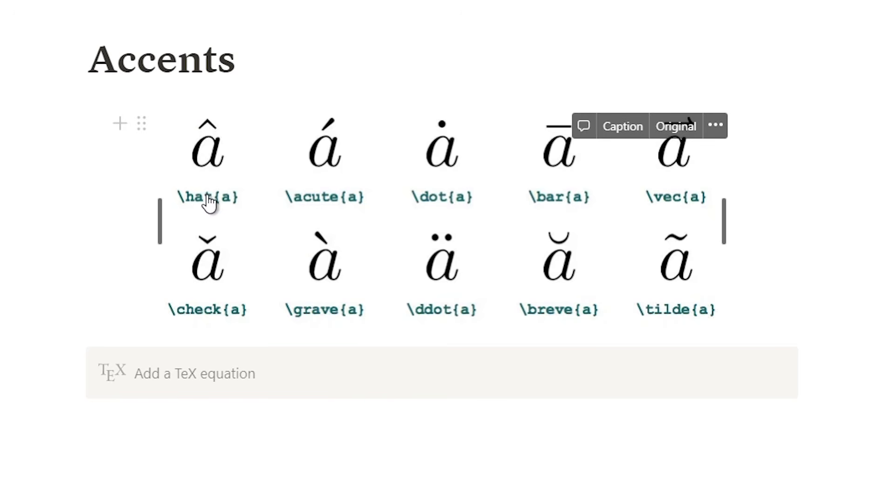
click(502, 367)
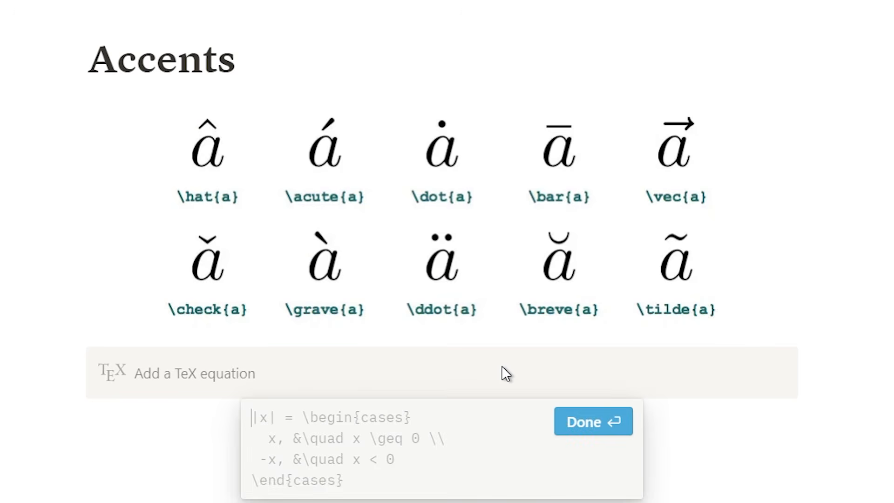
text(\)
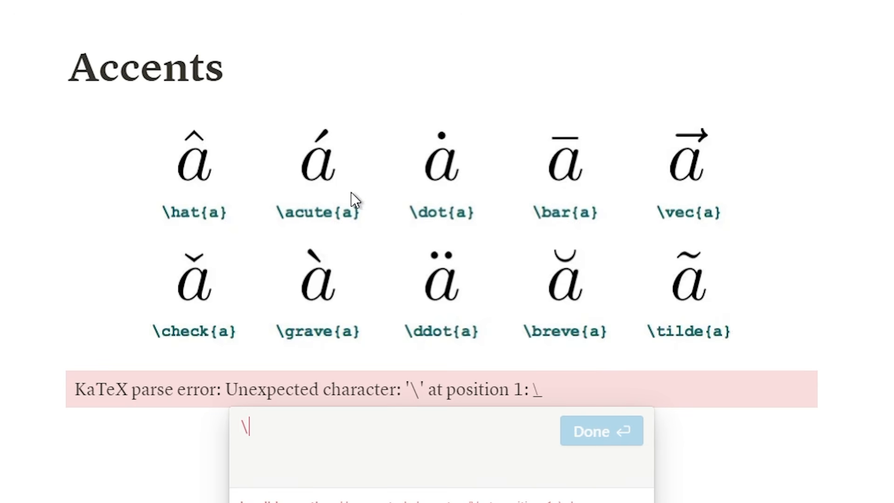
text(acute)
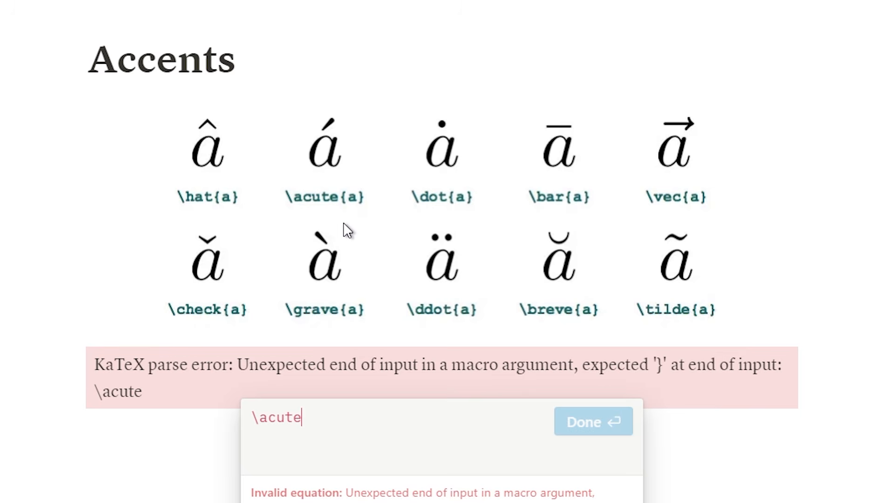
text({})
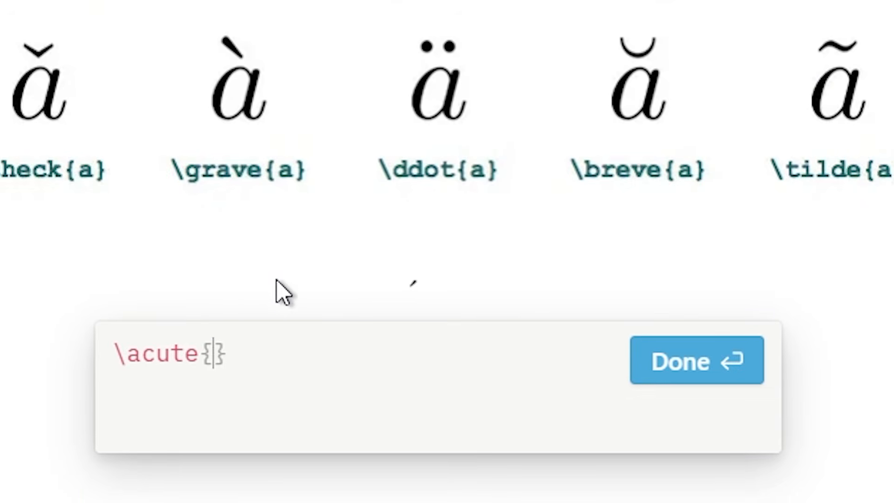
text(f)
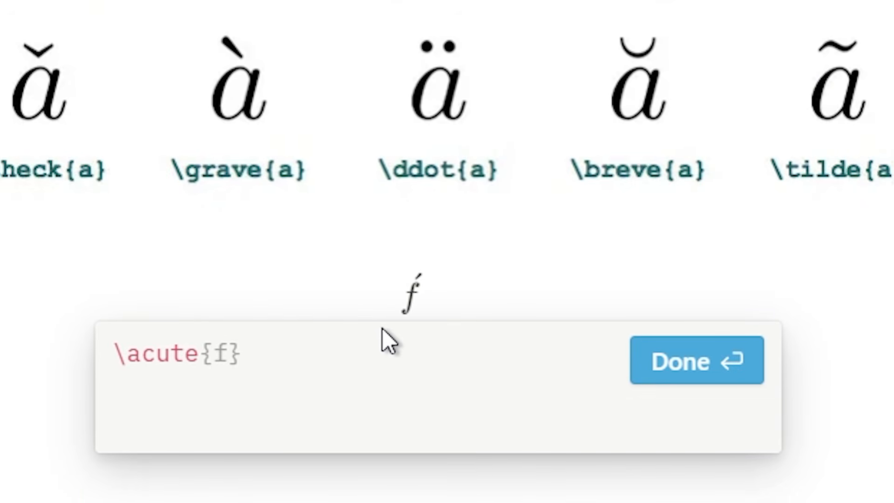
click(638, 367)
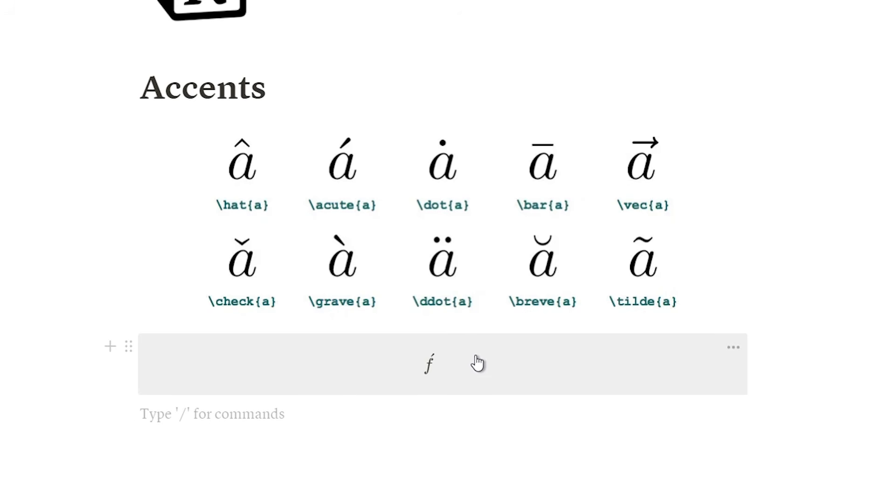
Replace the accent equation's code with \bar{x} and finish the equation.
click(393, 361)
key(BackSpace)
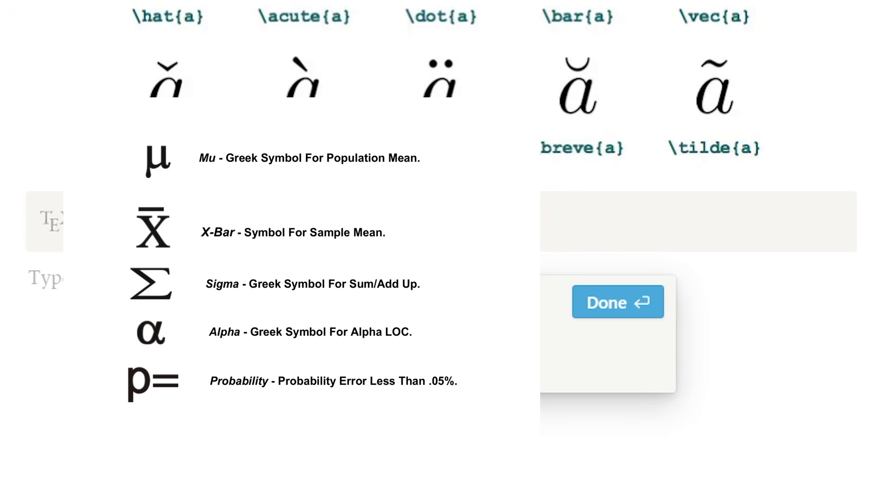
text(\b)
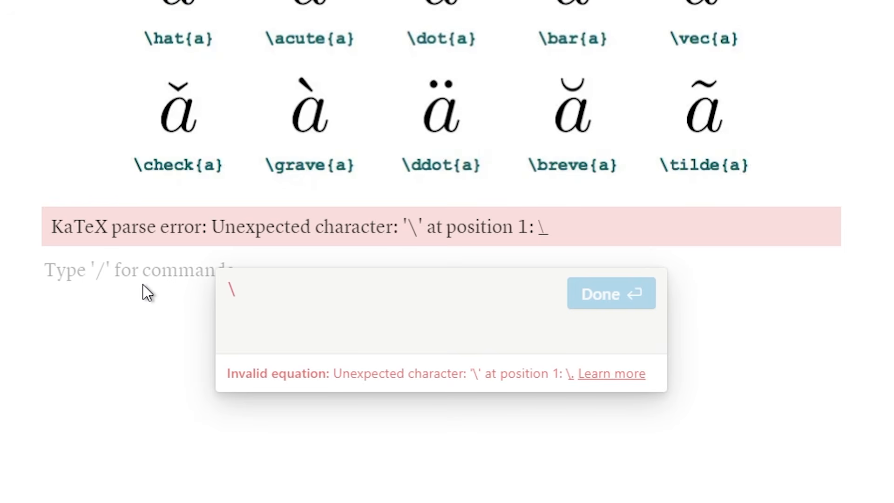
text(ar{x)
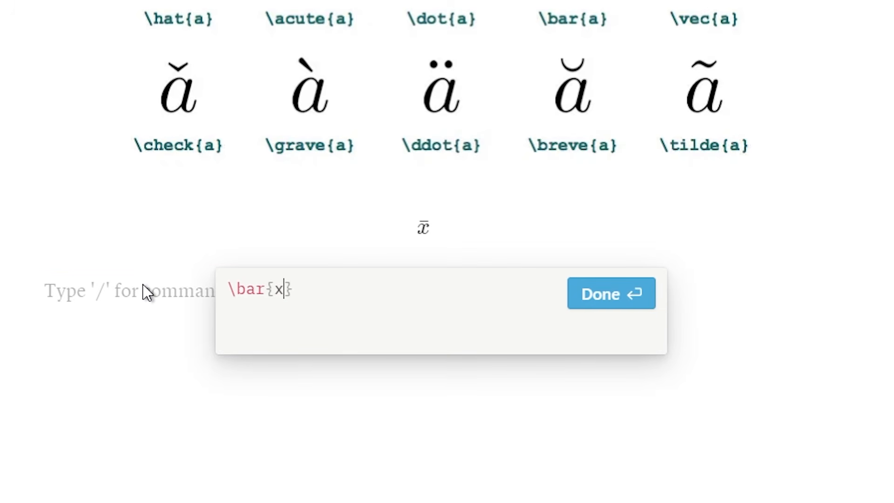
click(604, 294)
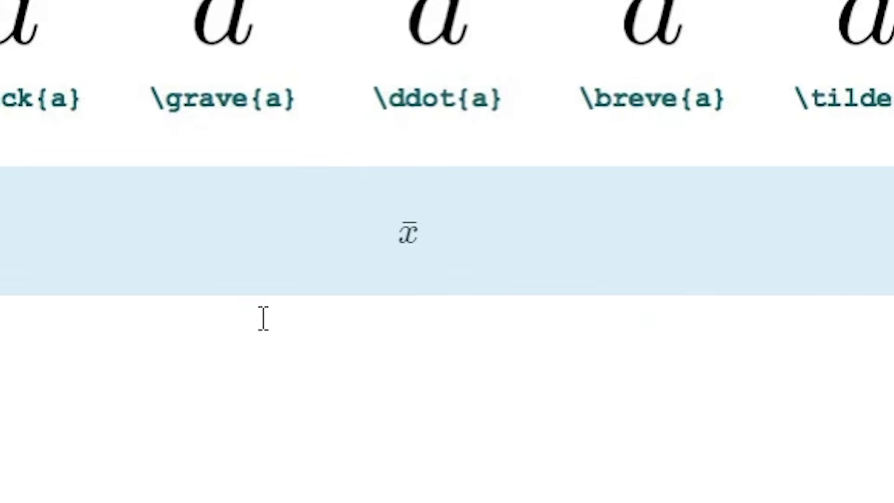
Create the lowercase Greek letter \omega in the blank equation block below the symbol table on the Greek Letters page.
click(263, 319)
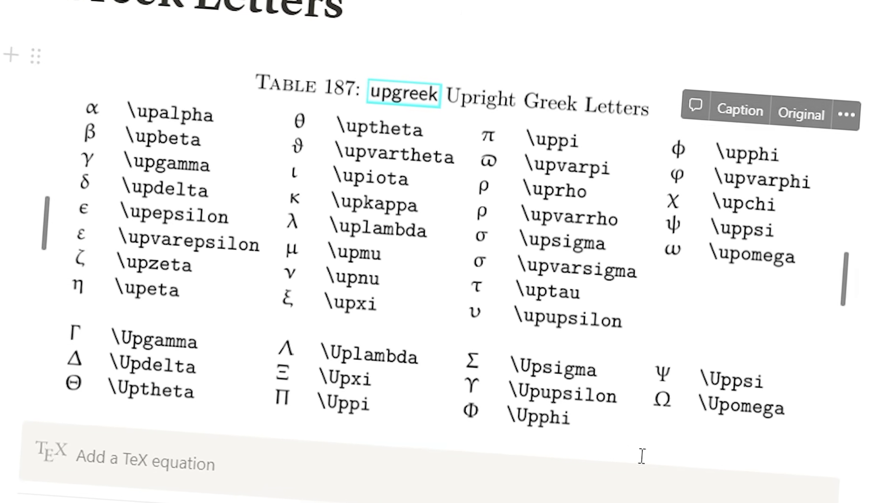
click(288, 498)
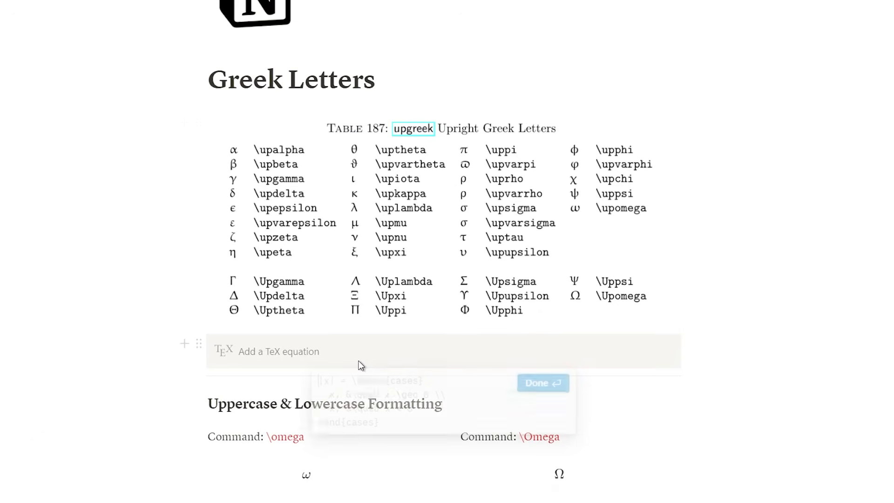
text(\)
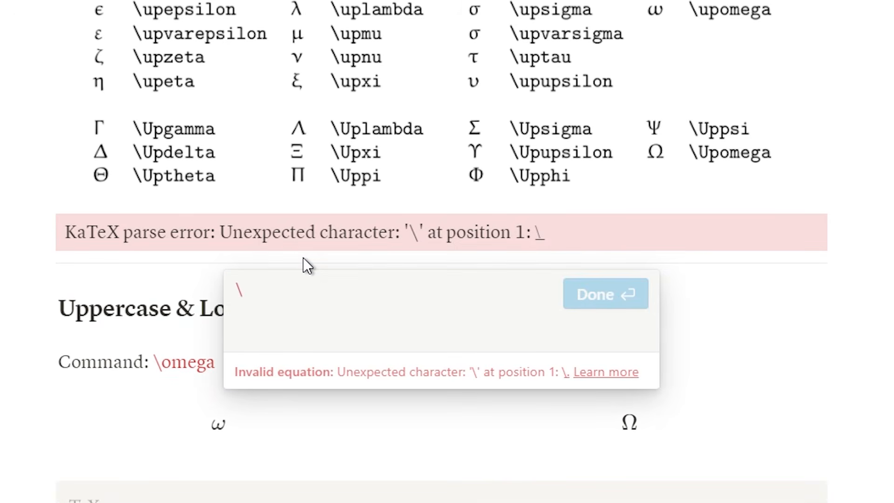
text(omega)
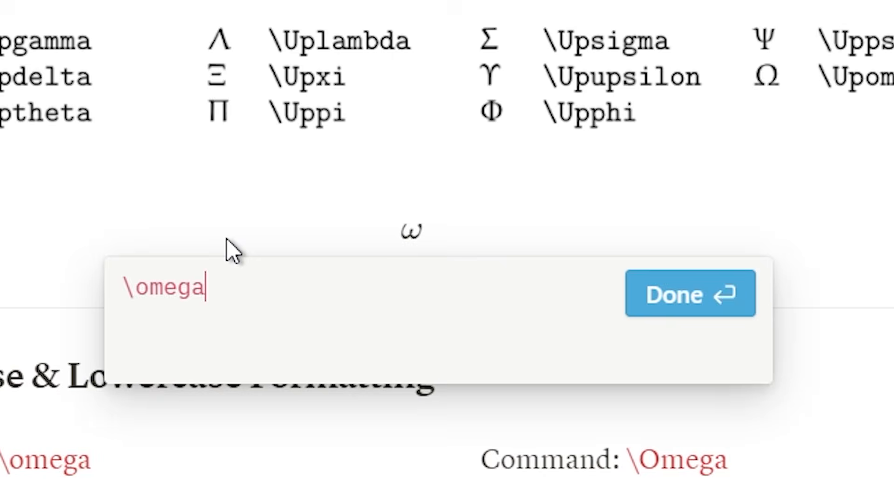
key(Return)
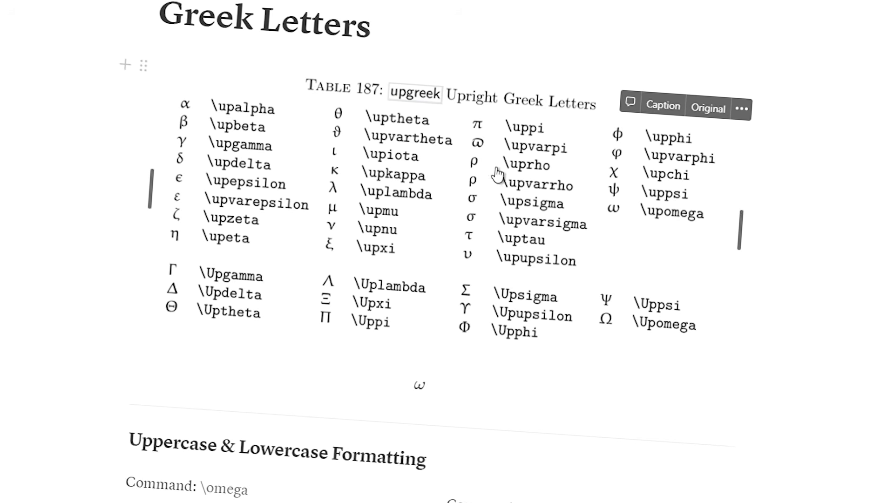
Review the code of the omega equation below the Greek letter table, and close it.
click(449, 399)
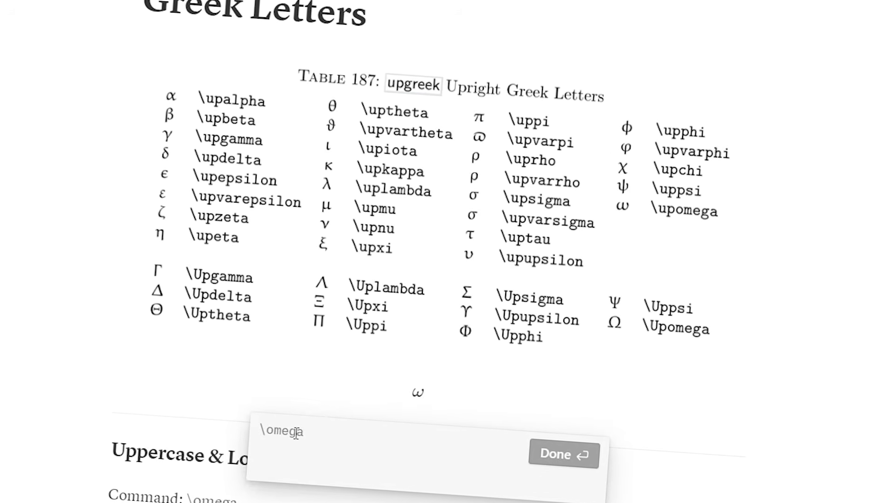
key(Return)
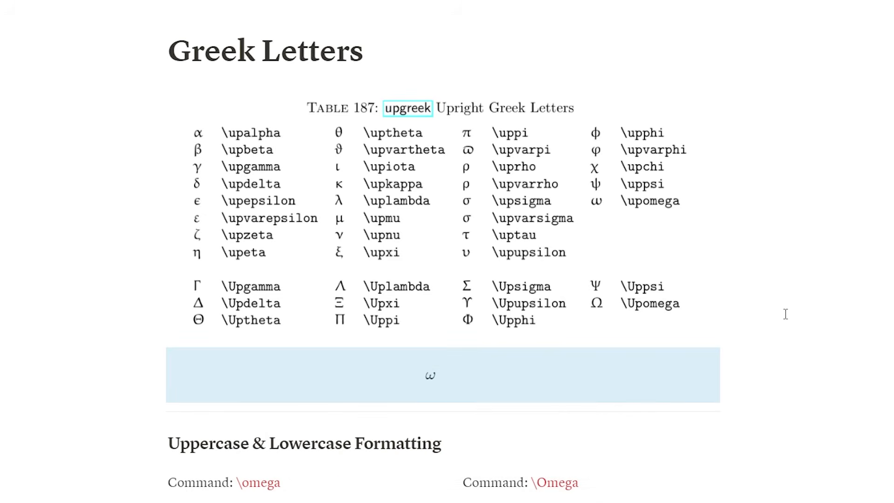
scroll(786, 314, down, 4)
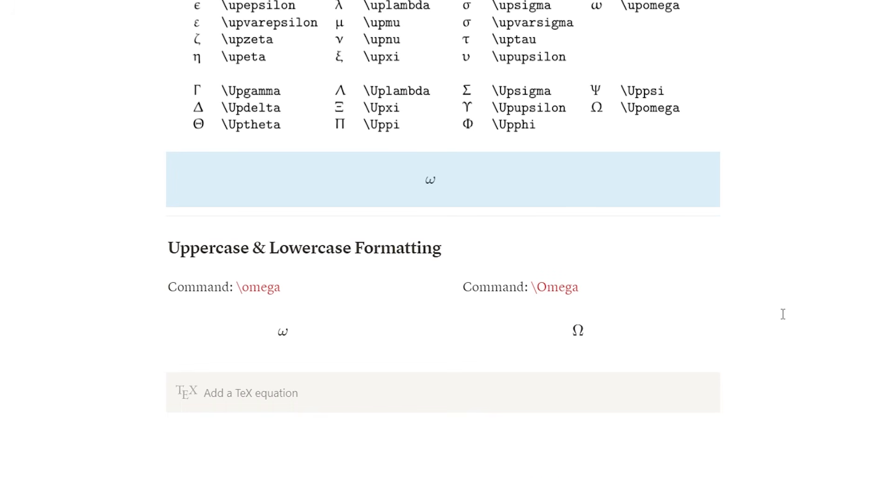
click(784, 314)
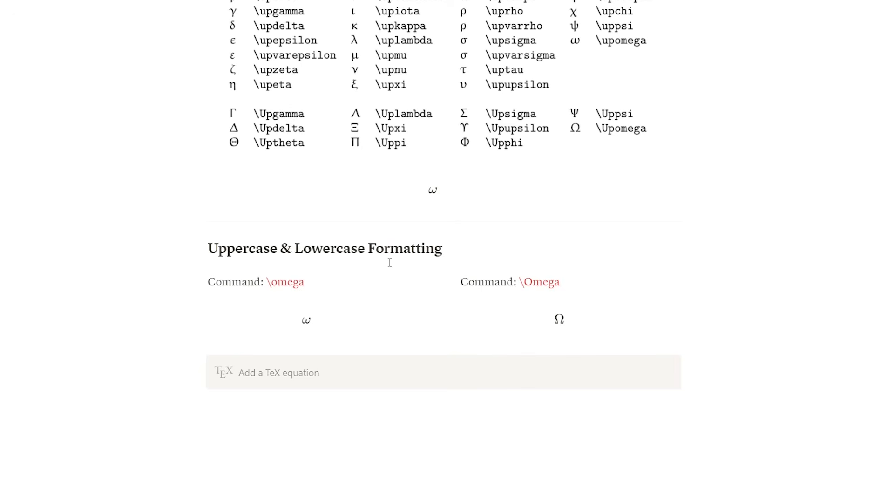
Enter \omega in the blank equation block below the Uppercase & Lowercase Formatting examples.
scroll(392, 263, up, 1)
click(370, 383)
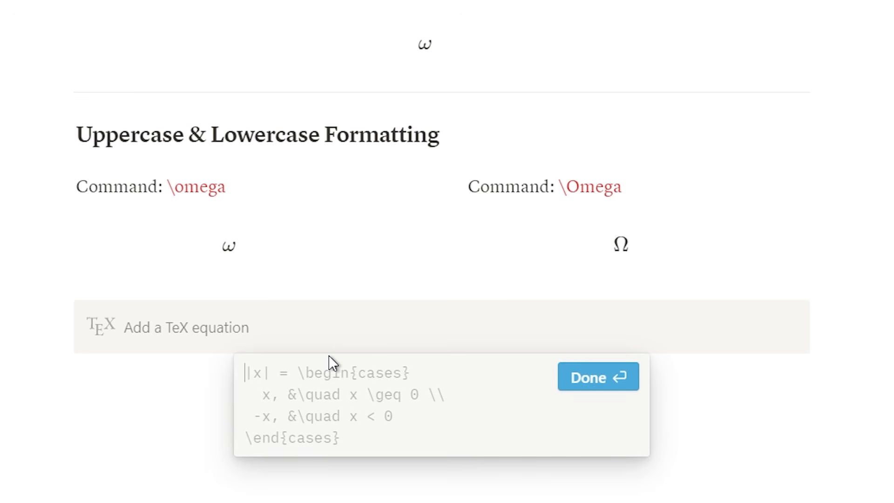
text(\omega)
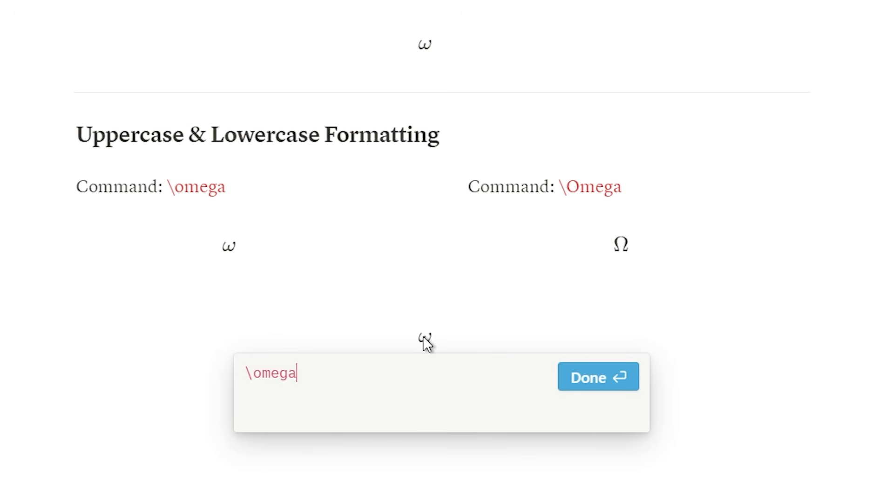
Change the command in the open equation to its uppercase form, \Omega.
key(BackSpace)
key(BackSpace)
key(BackSpace)
key(BackSpace)
key(BackSpace)
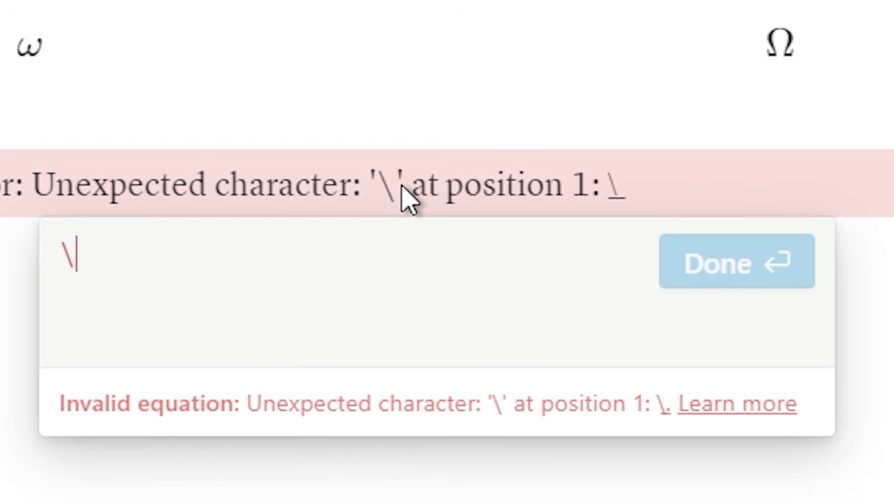
text(Om)
key(BackSpace)
key(BackSpace)
text(Omega)
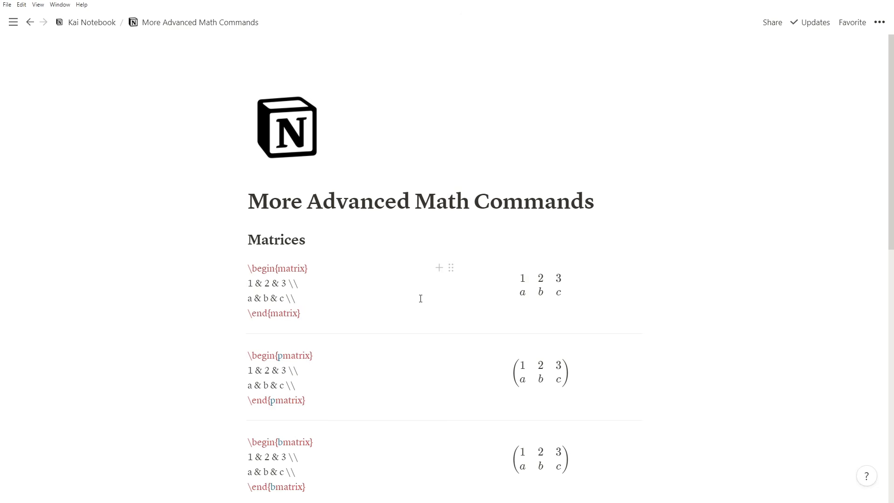
Clear both rows of the plain matrix equation on the More Advanced Math Commands page and begin a new row with 1 &.
click(518, 328)
key(Escape)
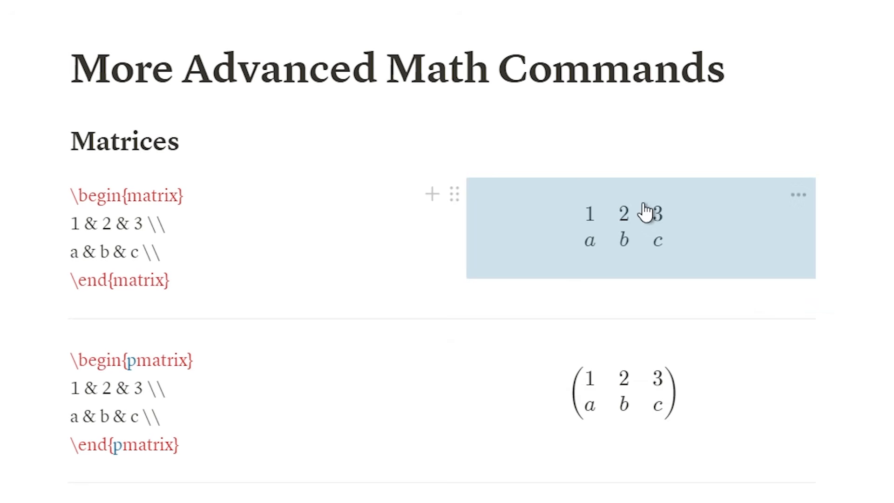
drag(447, 331, 299, 294)
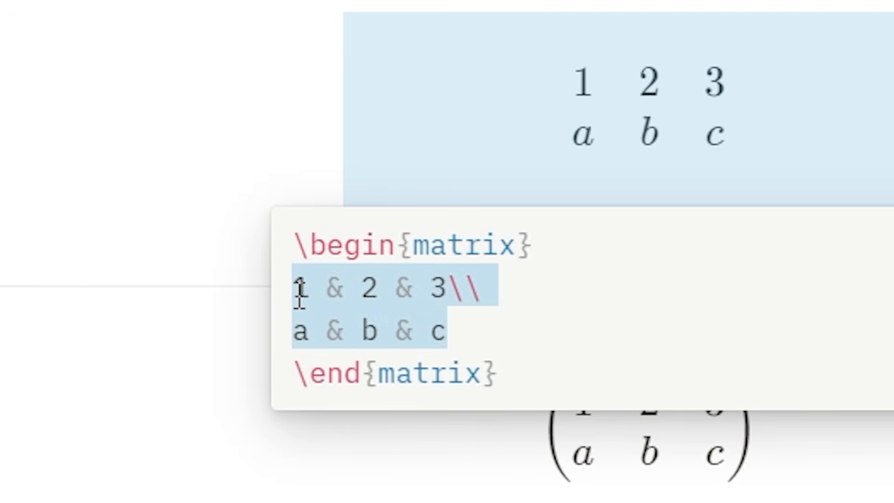
key(BackSpace)
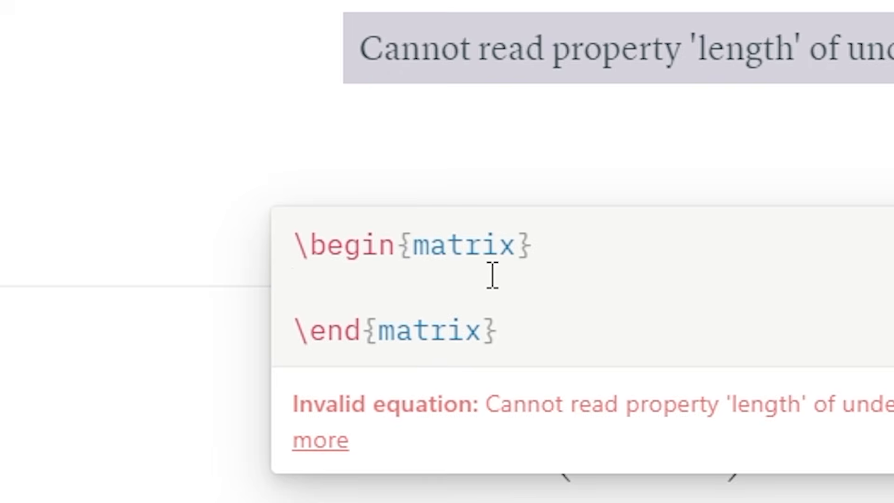
text(1 &)
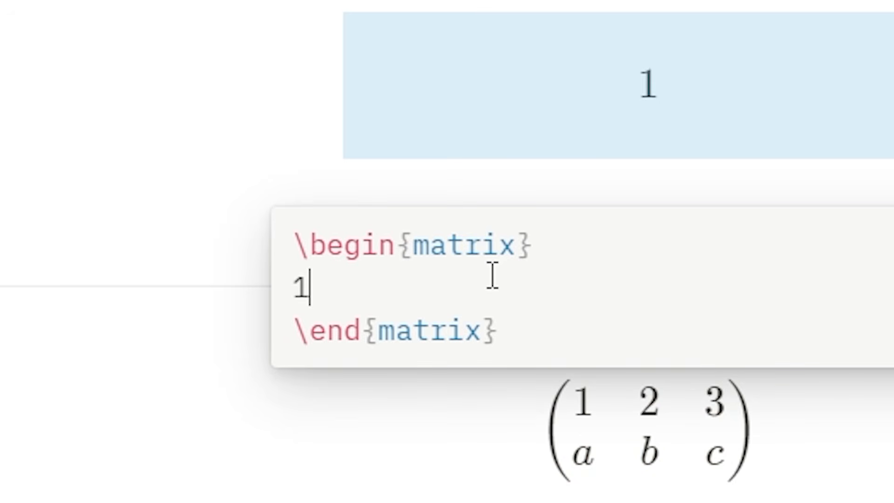
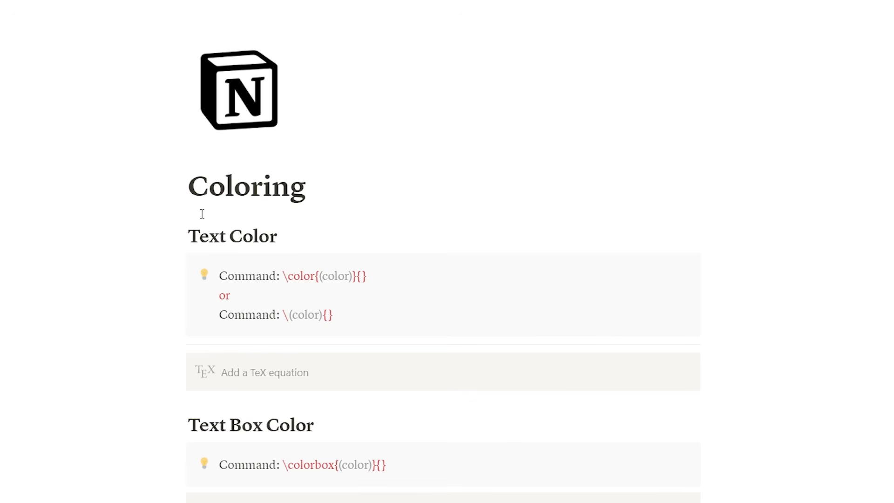
Enter \color{red} in the blank equation block under Text Color on the Coloring page.
scroll(202, 214, down, 1)
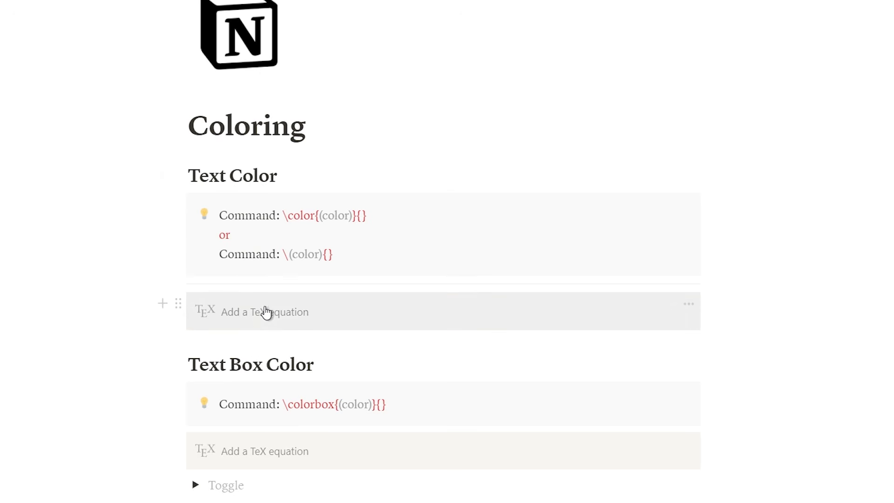
click(284, 315)
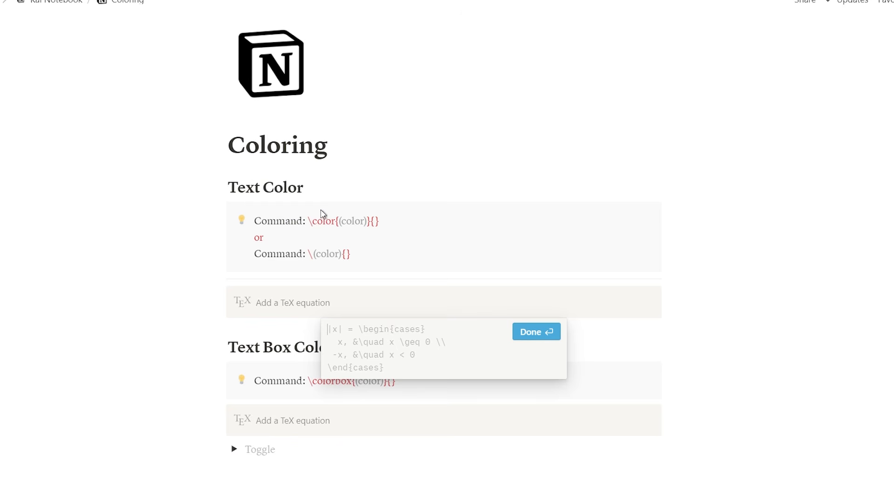
text(\)
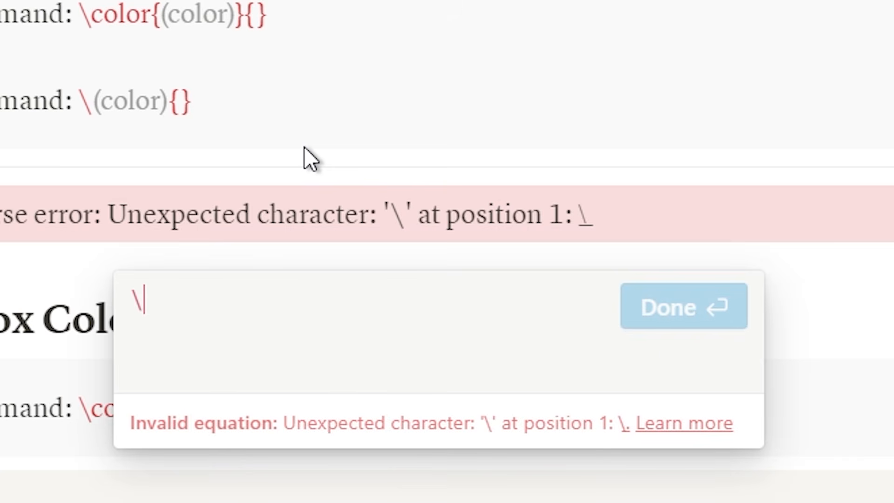
text(color)
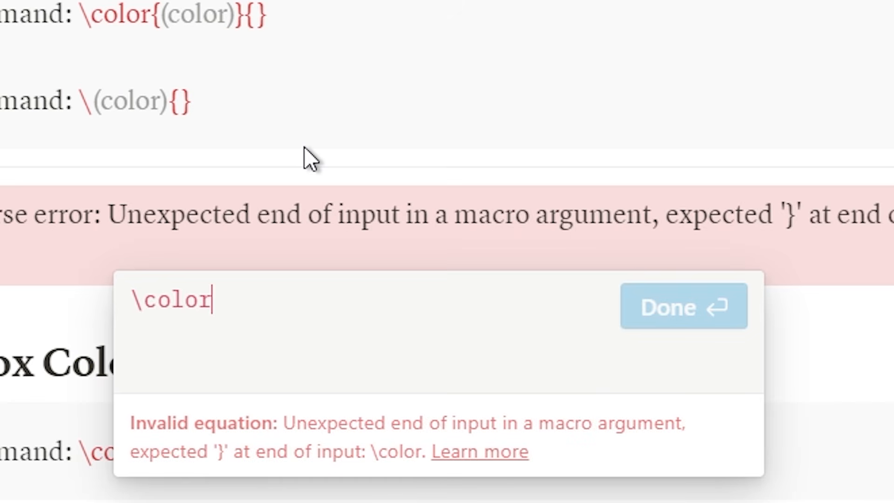
text({})
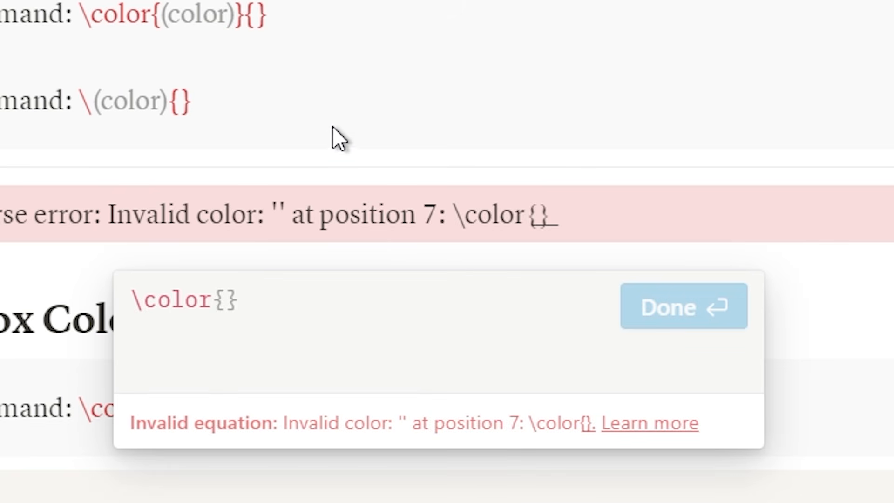
click(231, 313)
text(red)
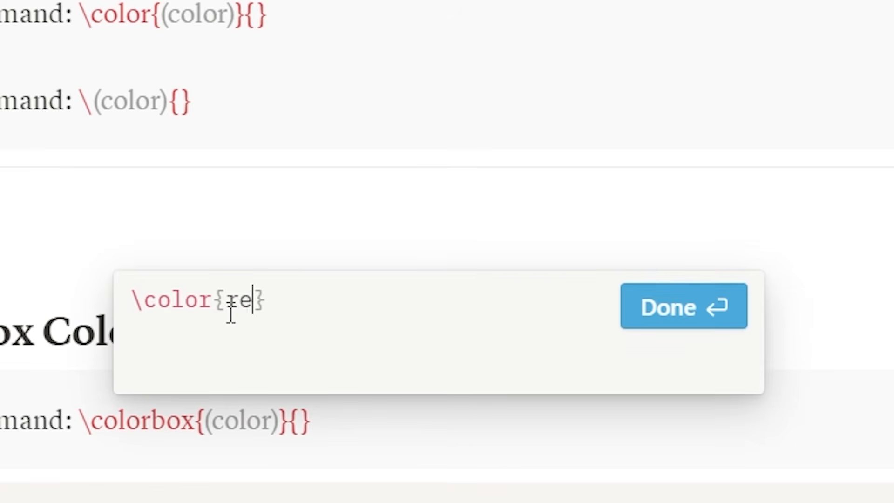
Add a second pair of braces containing A+b=c to the red color command, and finish the equation.
click(347, 299)
text({})
key(Left)
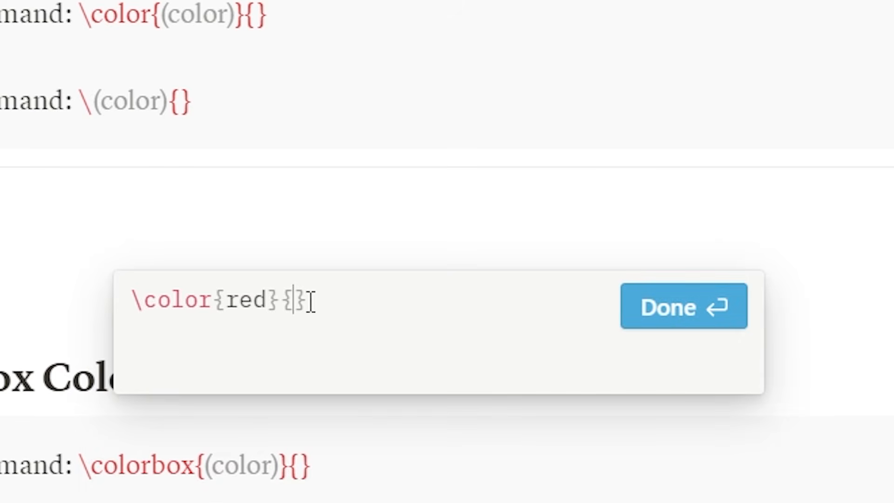
text(A)
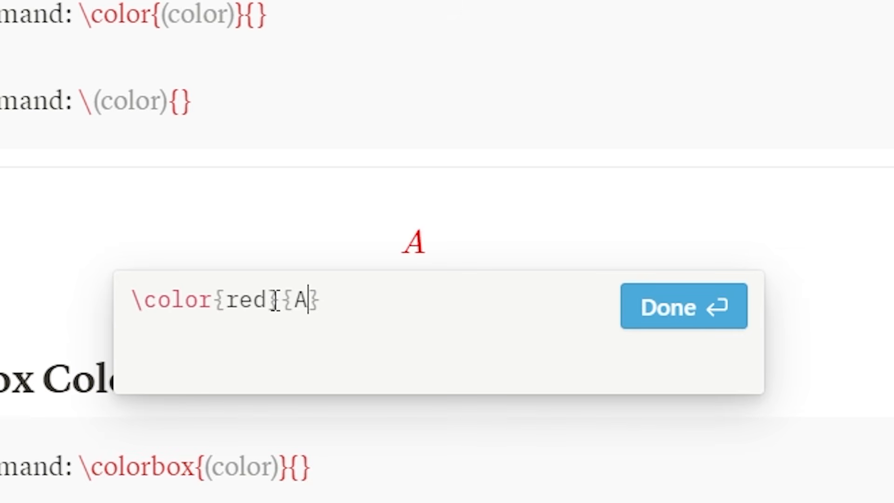
text(+b)
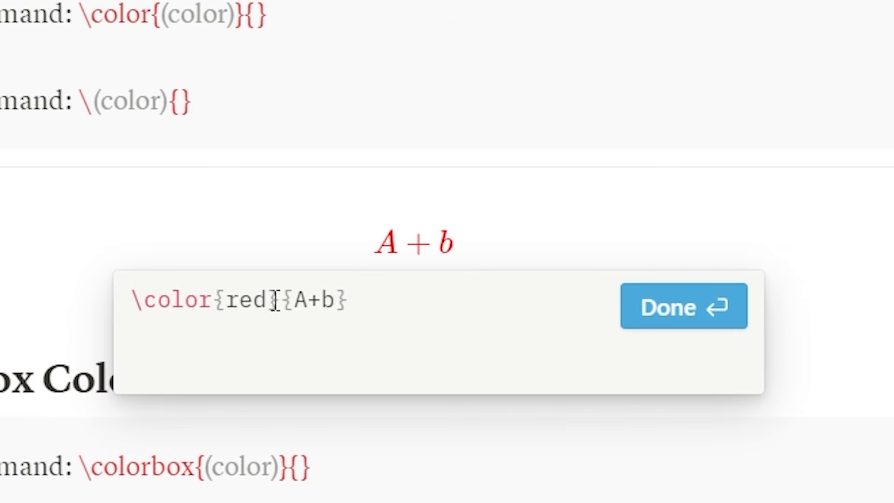
text(=c)
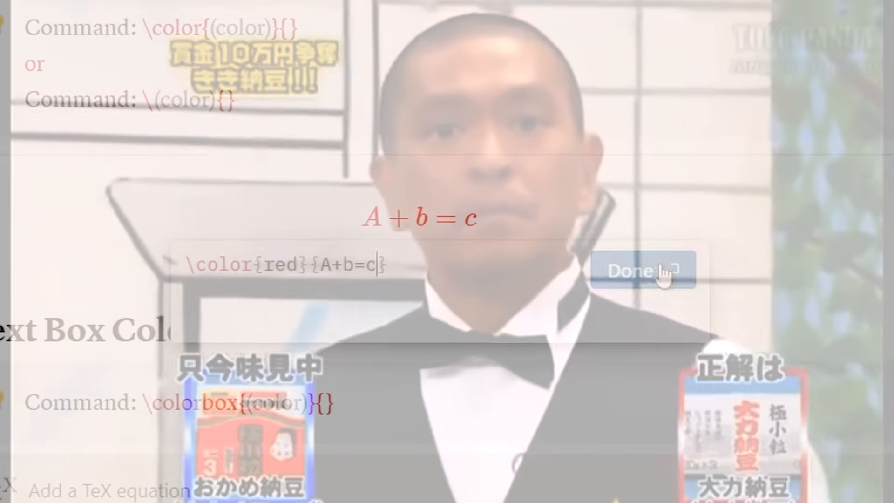
click(684, 306)
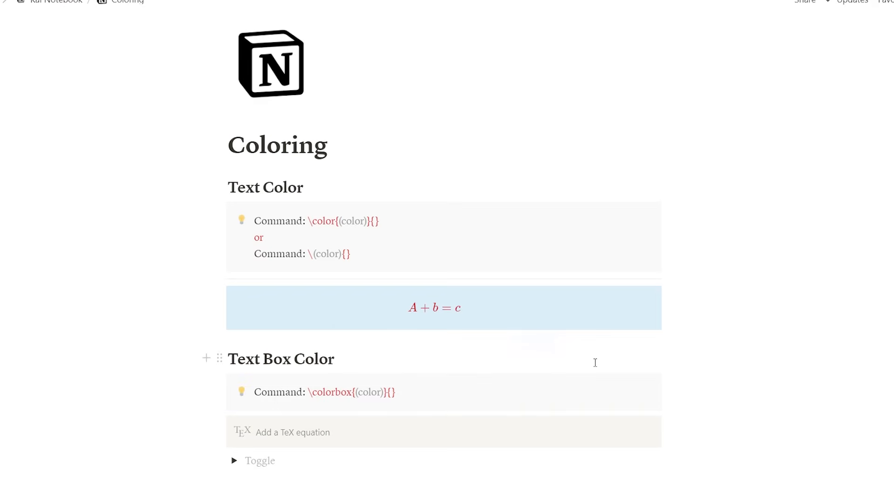
Create the equation \colorbox{red}{A+b=c} in the blank block under Text Box Color, and finish it.
scroll(595, 363, down, 2)
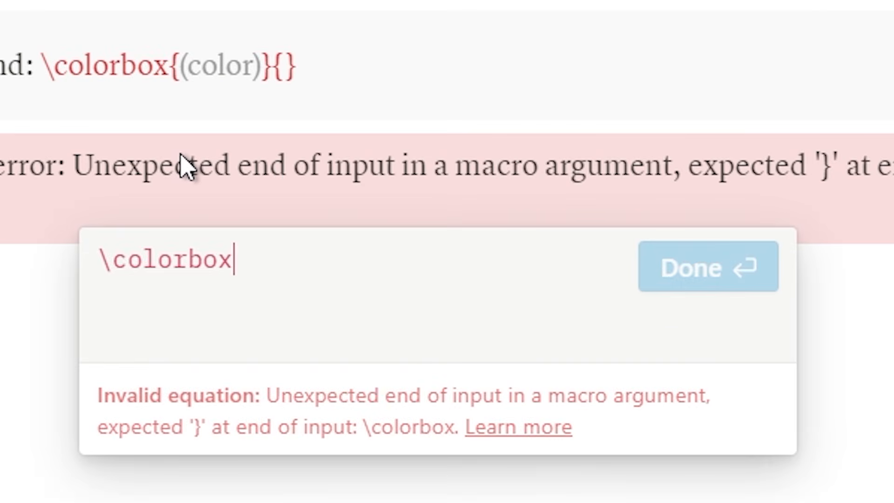
text({})
text(re)
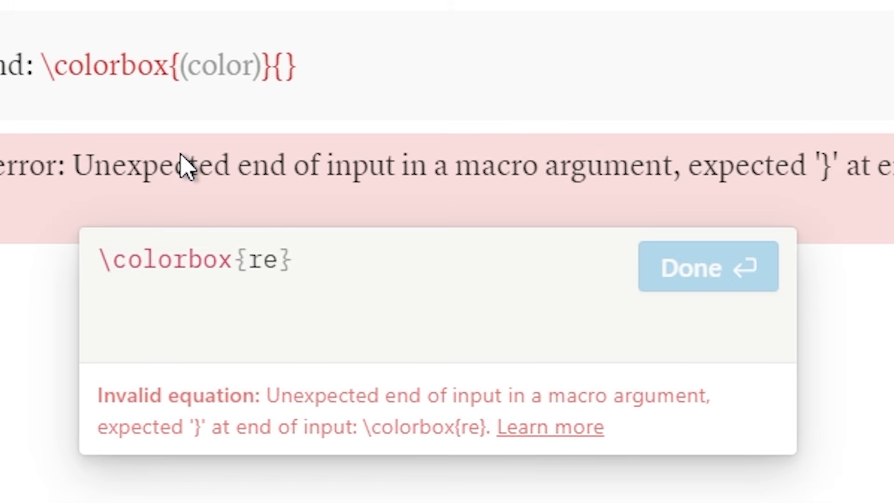
text(d}{})
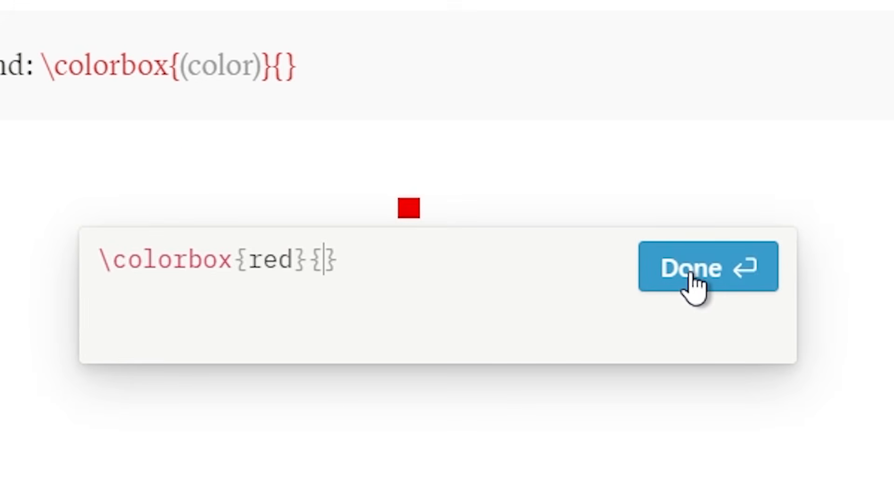
text(A+b=c)
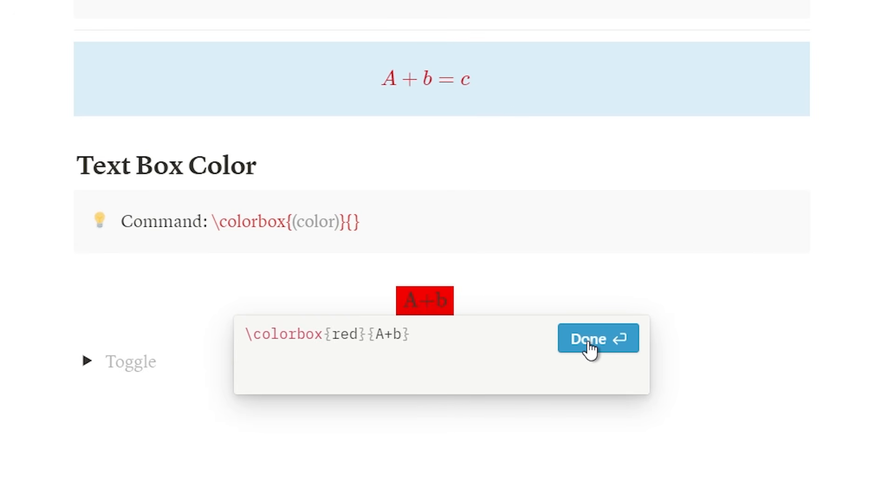
click(590, 349)
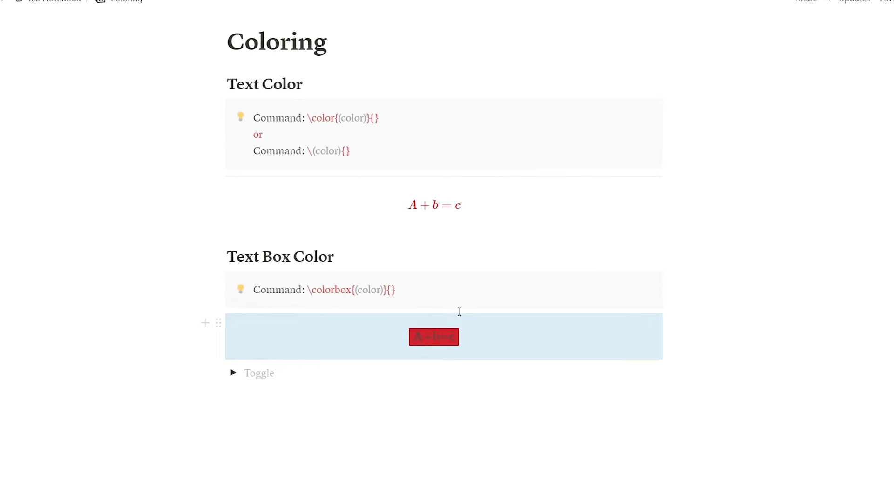
click(345, 374)
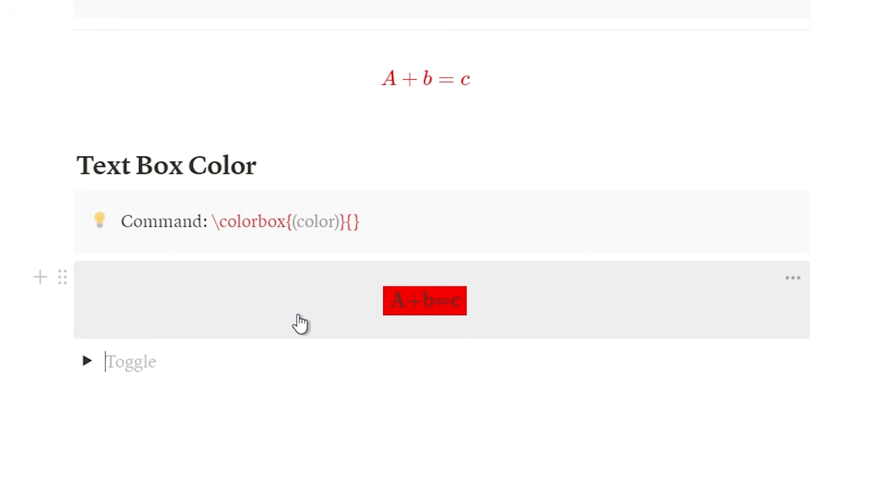
Expand the toggle below the red text box and examine the code of its multicolored a^2+b^2=c^2 equation.
click(87, 360)
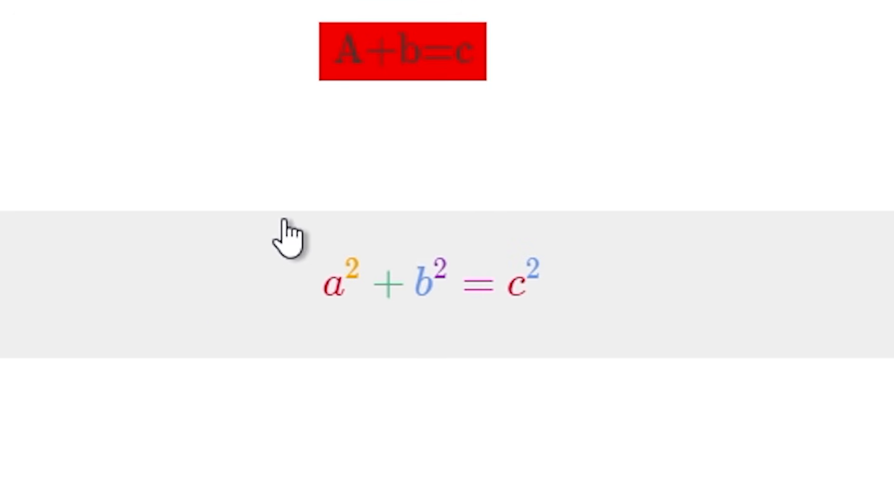
click(233, 351)
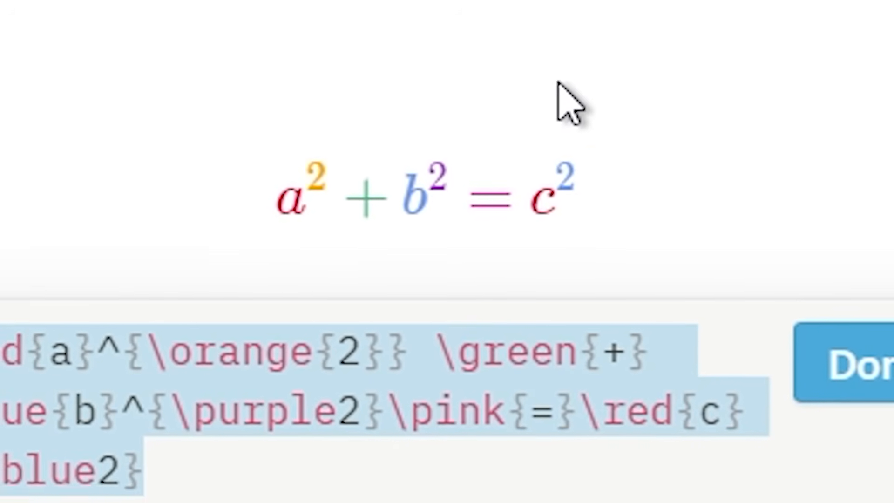
click(265, 450)
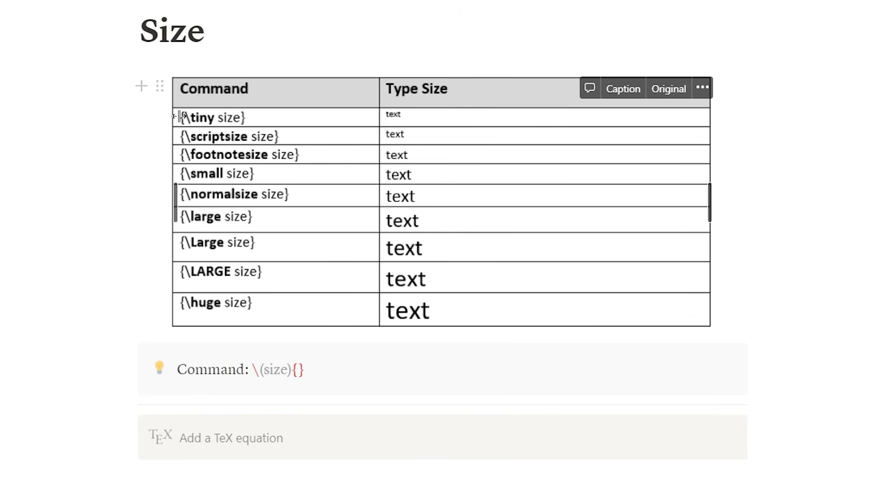
Create the equation \LARGE{a^2+b^2=c^2} in the blank block on the Size page, and finish it.
click(308, 451)
text(\)
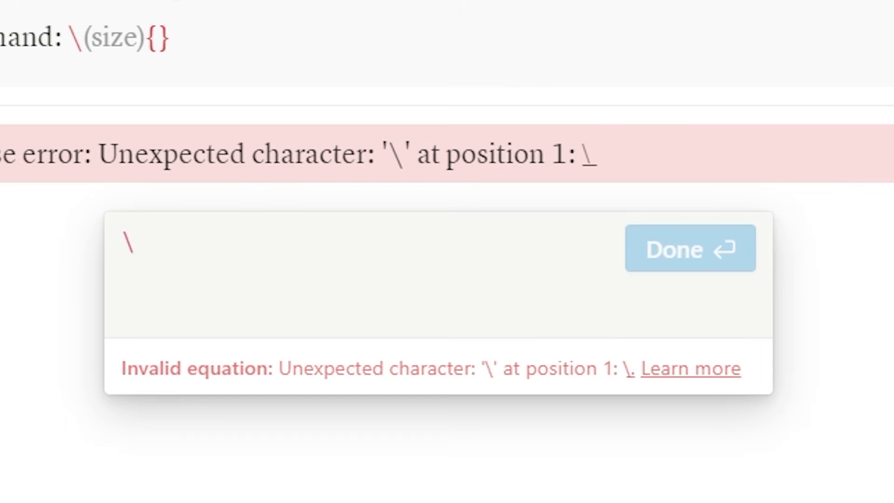
text(LA)
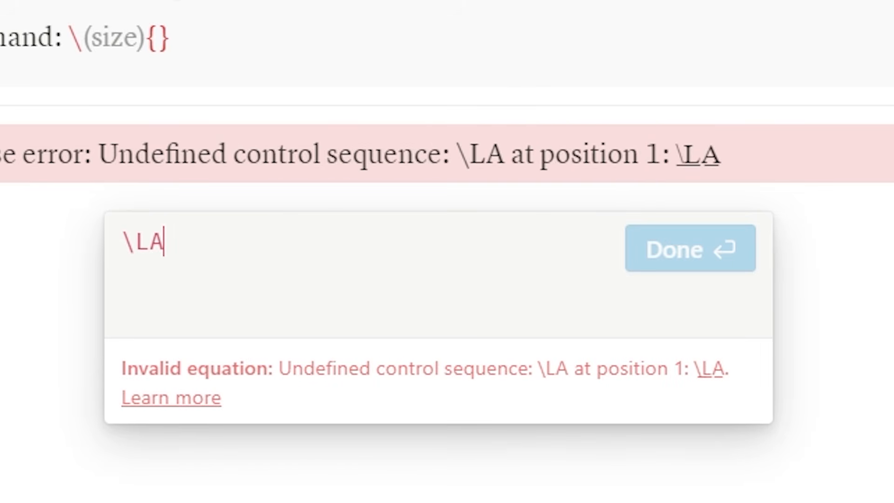
text(RGE{})
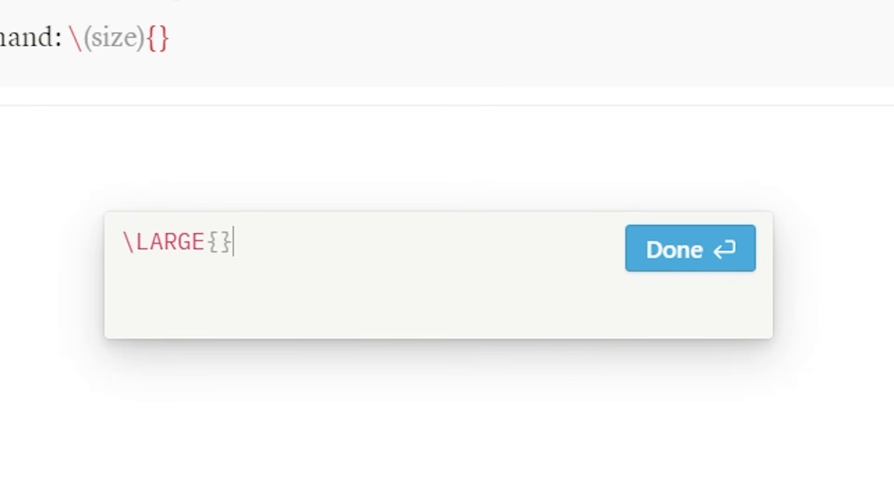
key(Left)
text(a^2+)
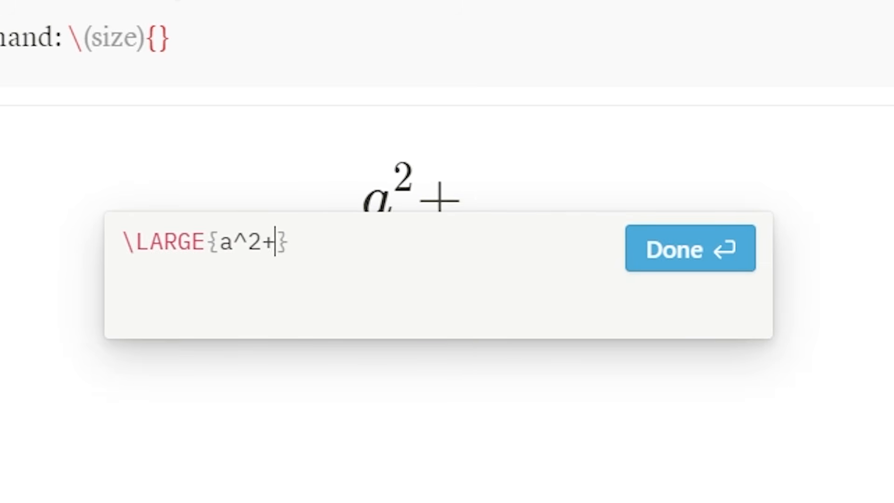
text(b^2=)
text(c^2)
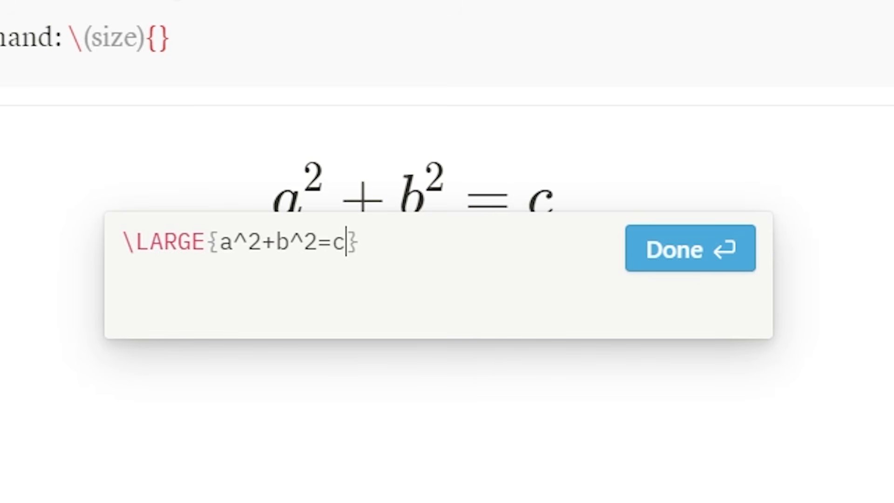
click(685, 269)
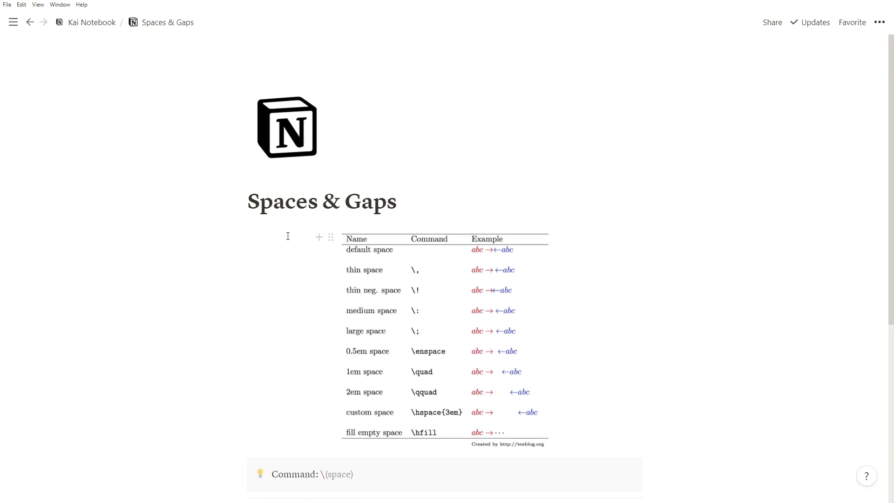
Enter proof a+b=c in the blank equation block under the space command on the Spaces & Gaps page.
scroll(343, 259, down, 4)
scroll(456, 248, up, 1)
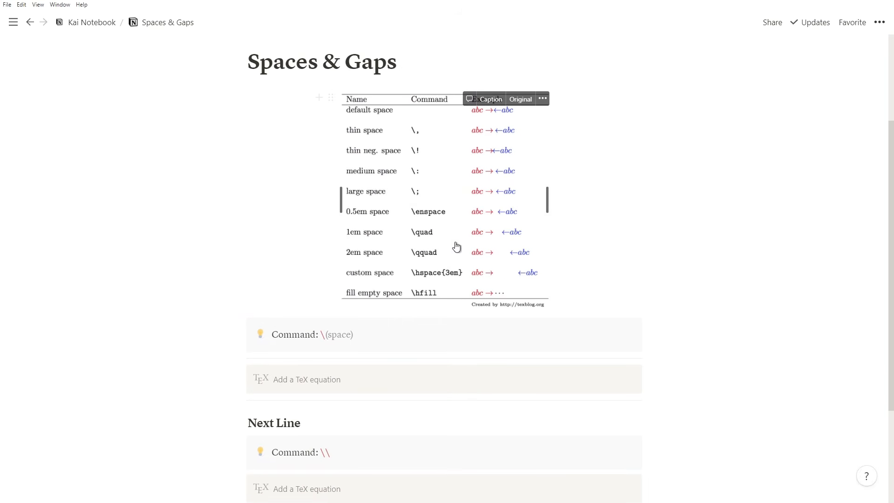
scroll(419, 290, down, 1)
scroll(419, 289, down, 1)
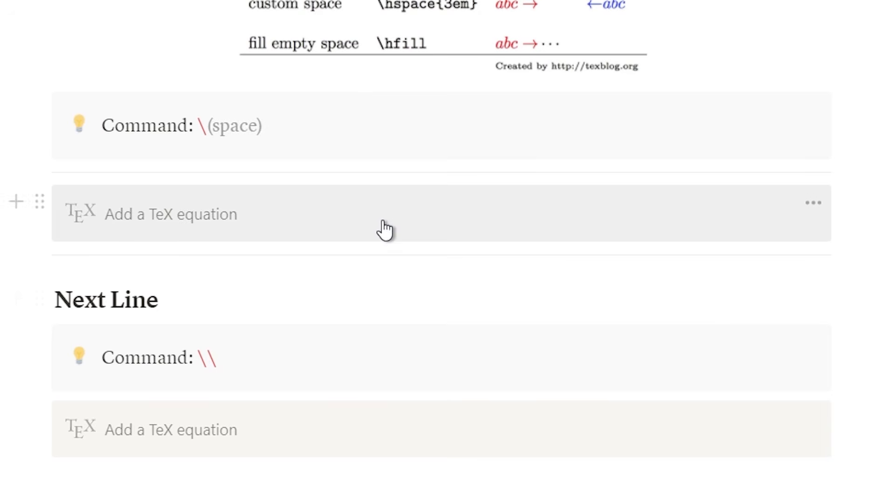
click(437, 289)
text(proof)
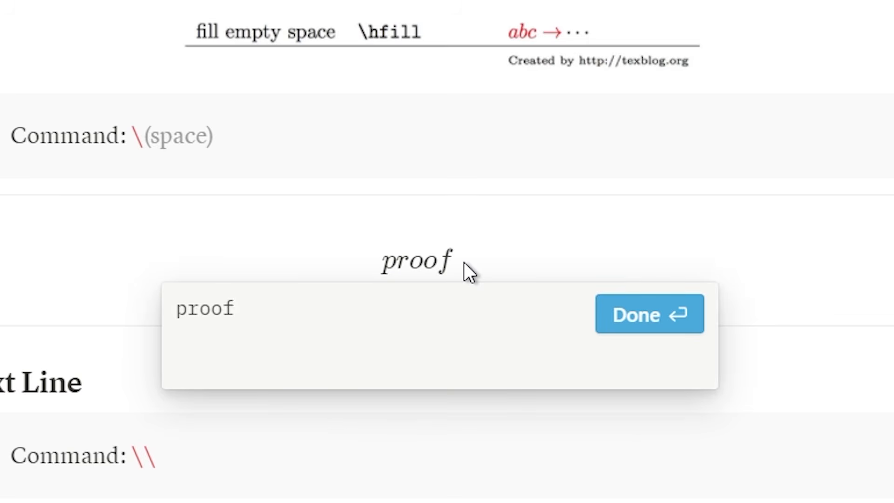
text( a+b=c)
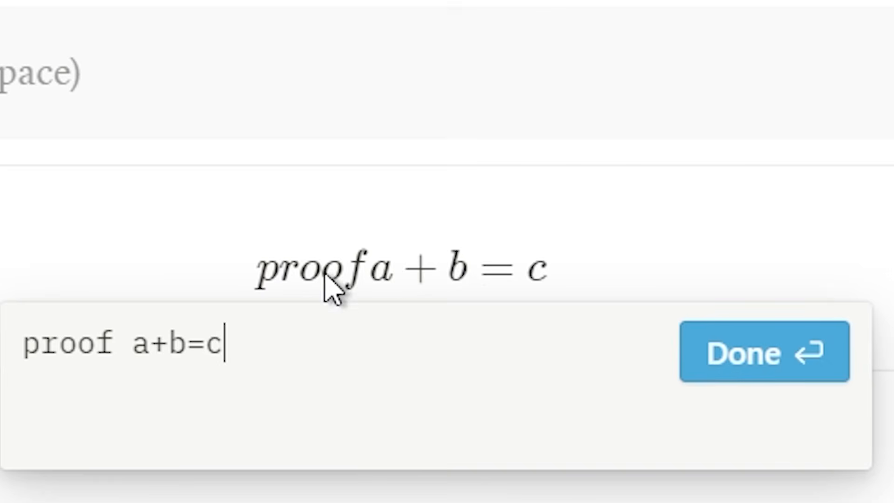
Insert a \qquad space between proof and a+b=c, and finish the equation.
click(123, 360)
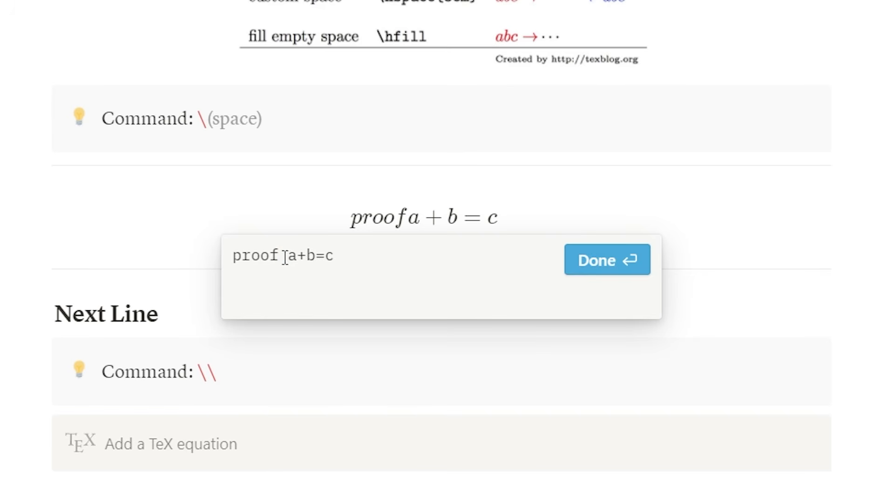
drag(278, 259, 291, 259)
click(294, 255)
text(\)
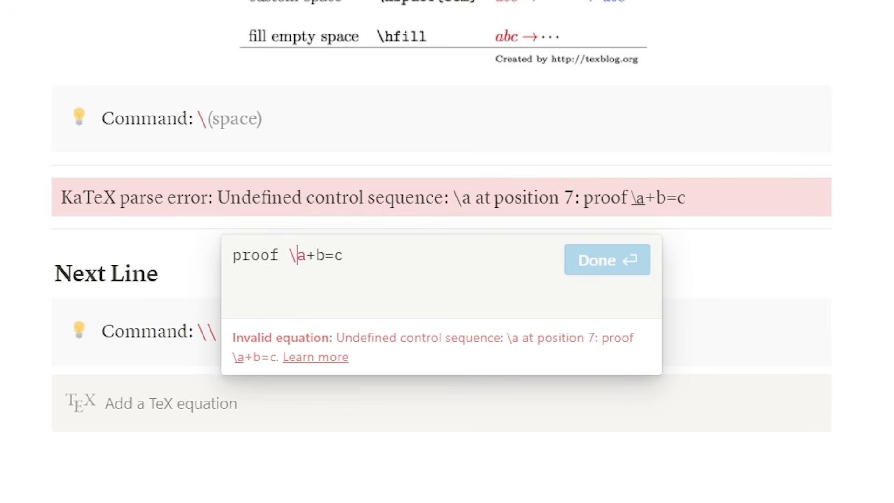
text(qquad)
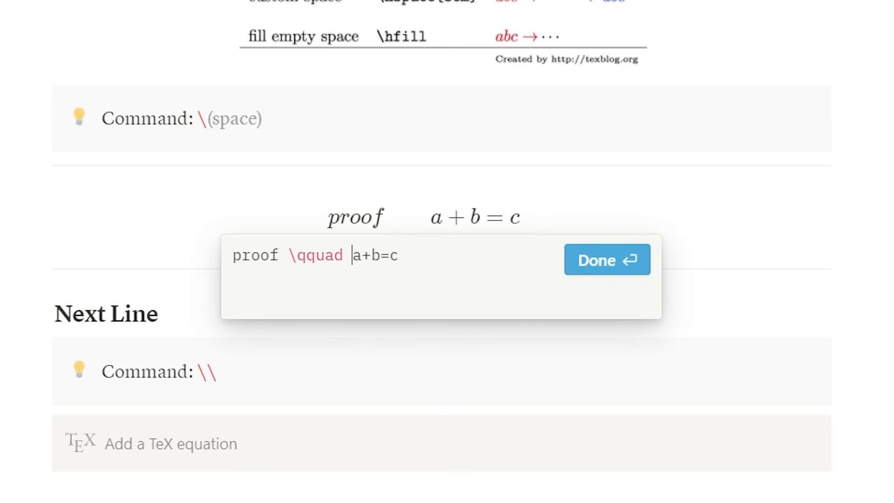
click(601, 260)
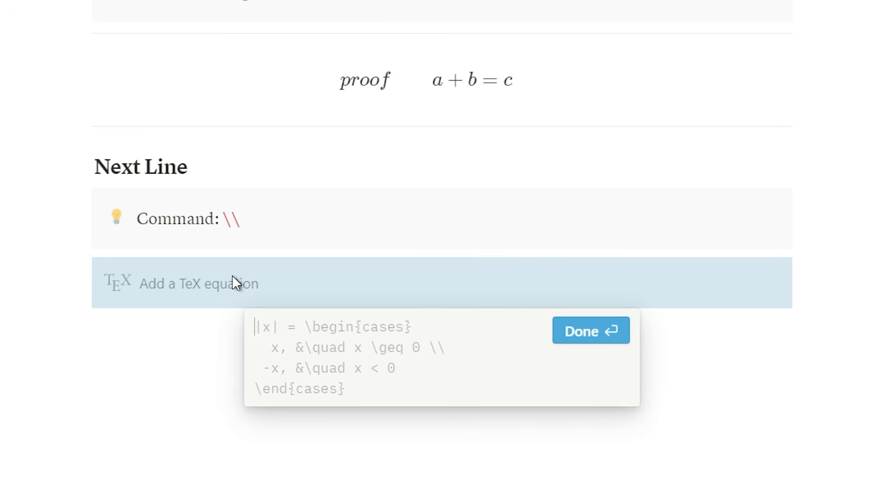
Create the two-line equation a=b \\ b=a in the blank block under Next Line, and finish it.
text(a=b)
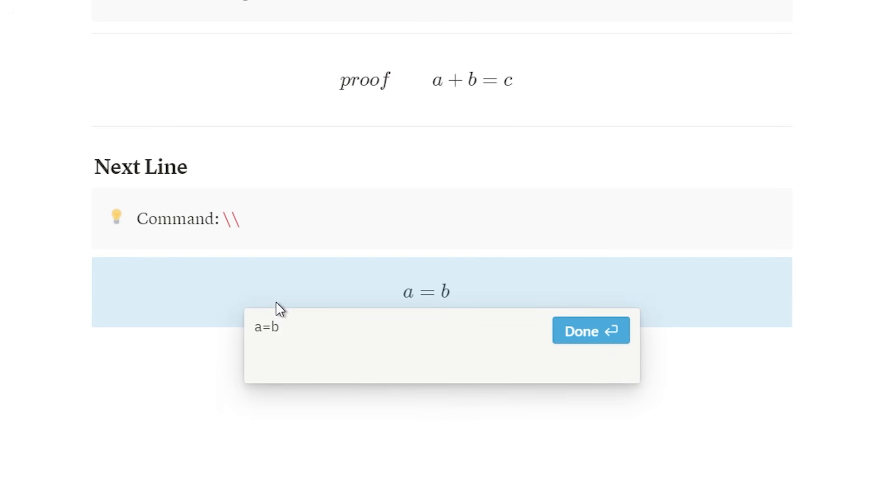
key(Return)
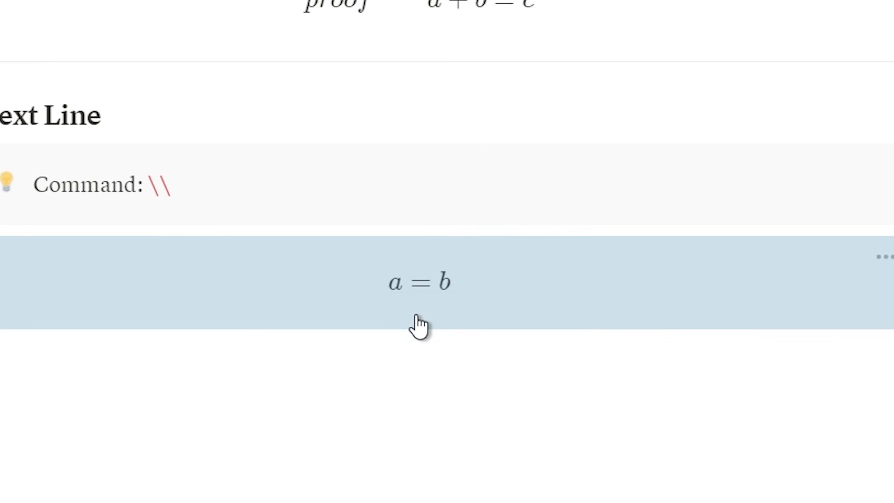
click(421, 309)
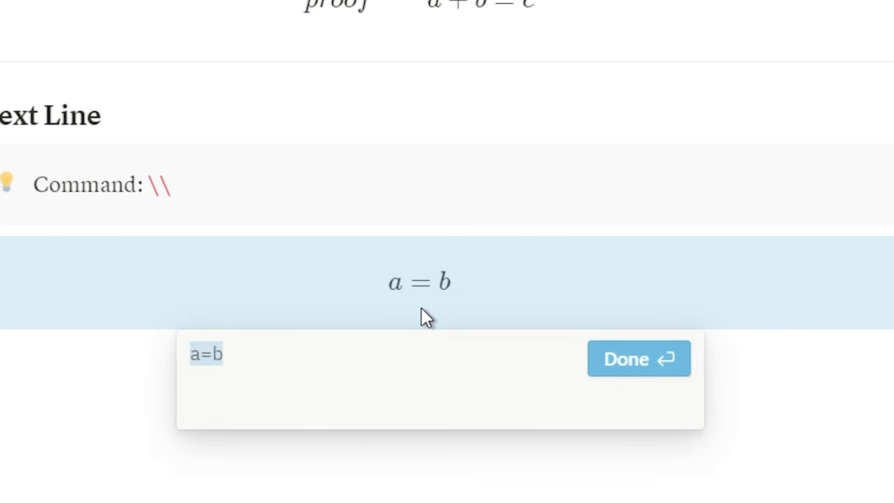
click(335, 360)
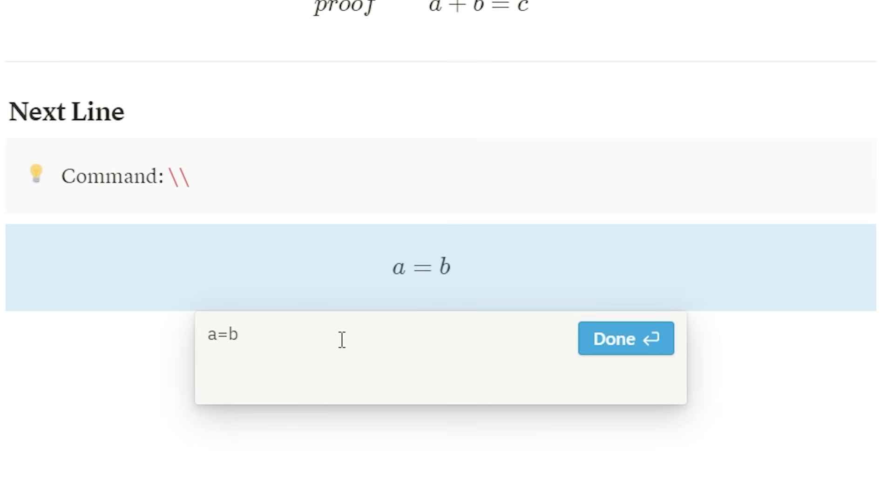
text(\\ b=a)
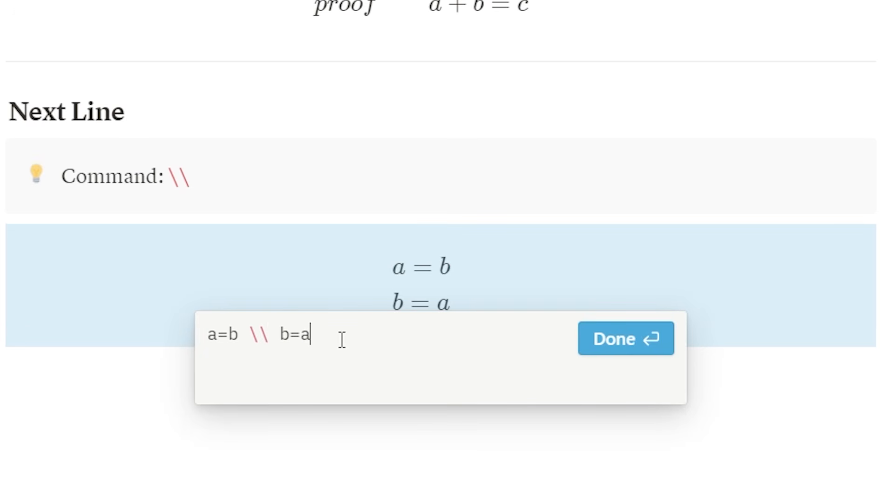
click(601, 339)
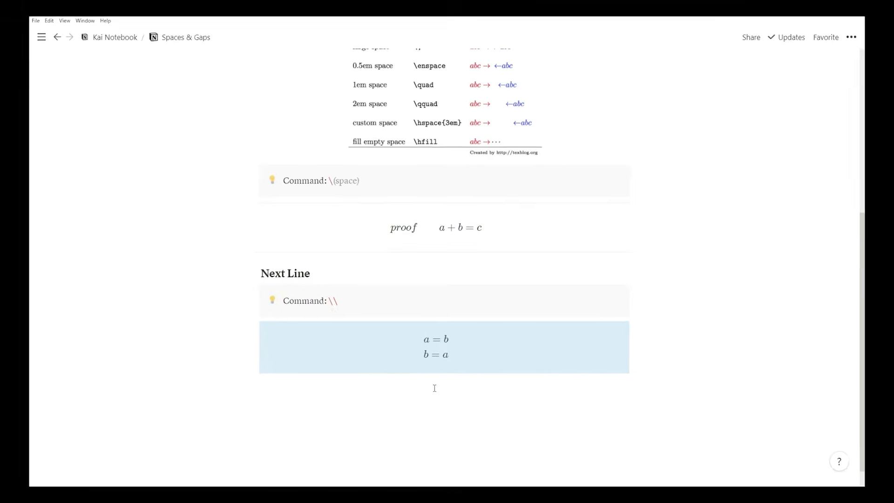
Create the equation \textrm{oxygen} in the blank block on the Normal Text page, and finish it.
click(245, 121)
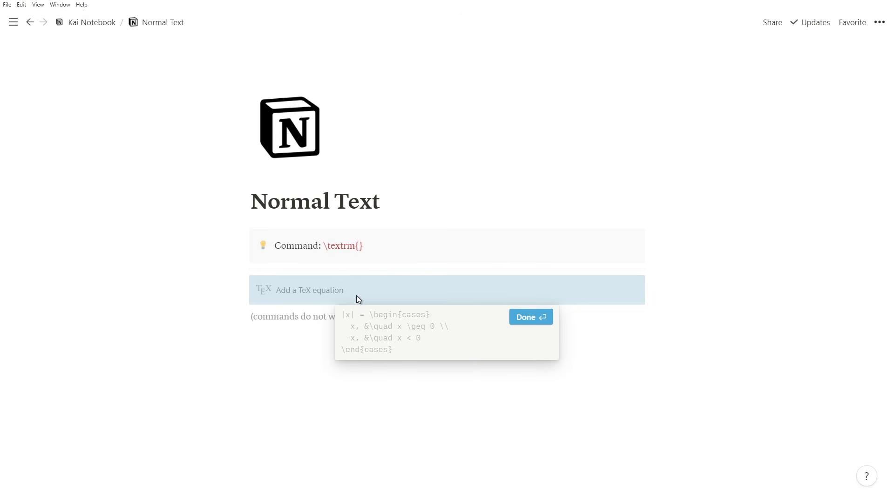
text(extrm{})
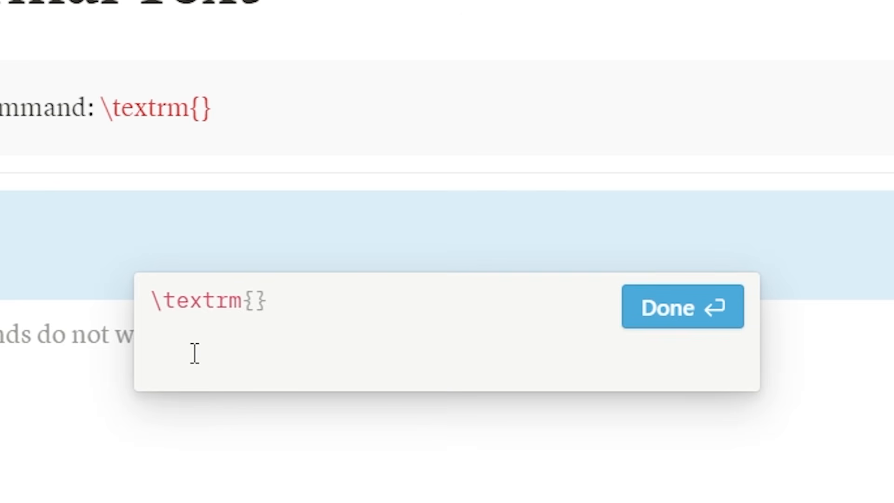
click(259, 302)
text(oxygen)
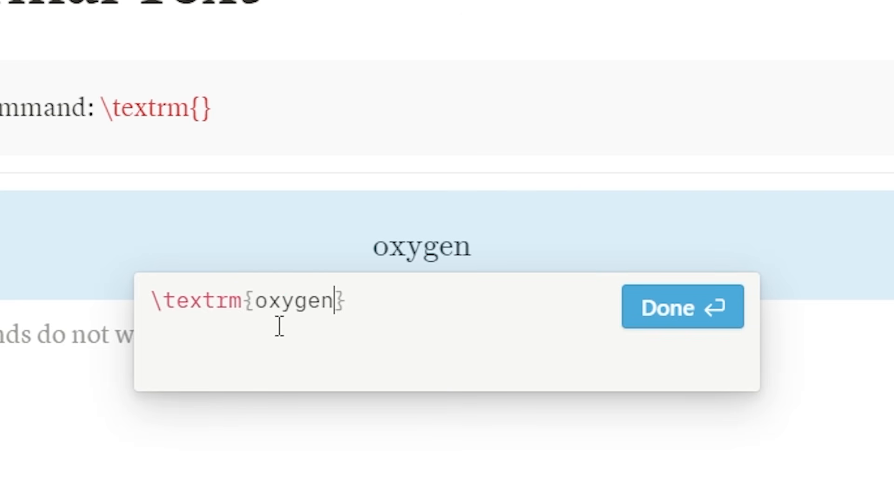
click(639, 303)
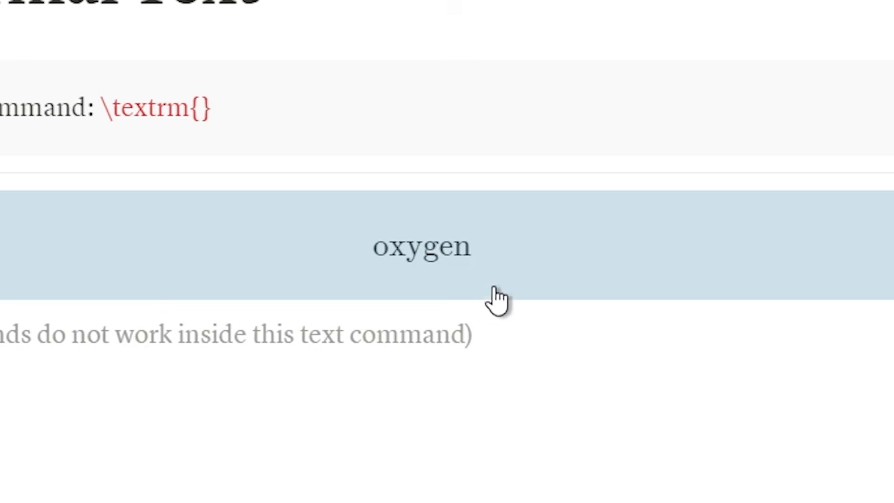
Try adding \frac{1}{2} after oxygen inside the \textrm braces, and delete the fraction again.
click(445, 270)
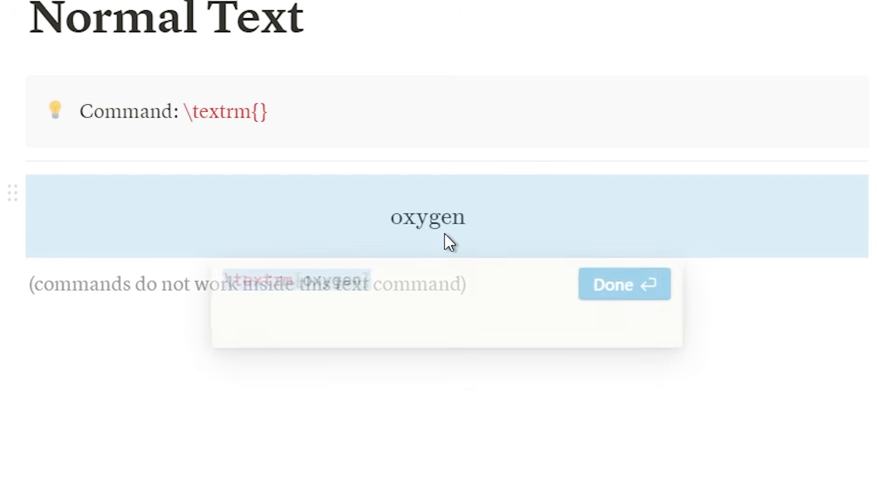
click(361, 282)
text(\textrm{oxygen \)
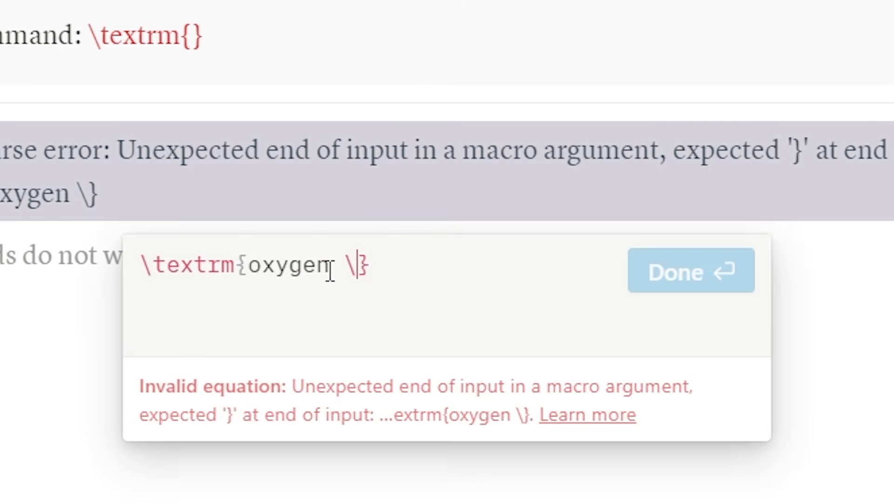
text(frac{}{)
key(Left)
key(Left)
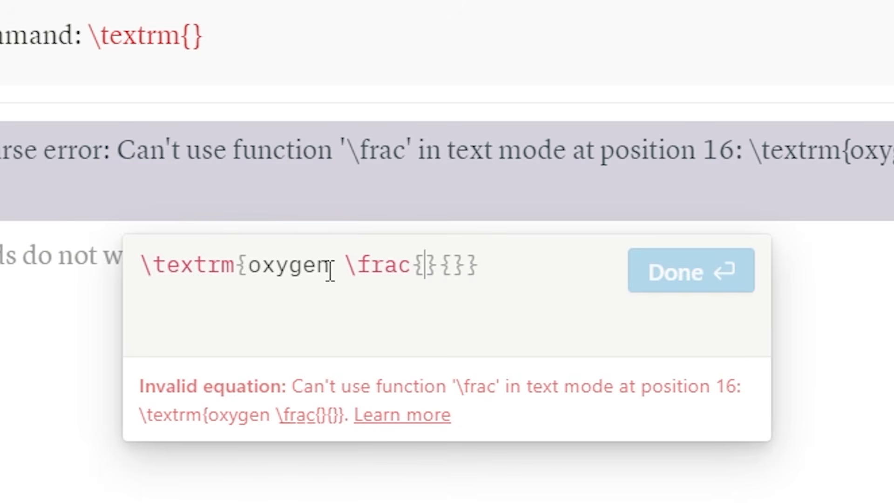
text(1)
key(Right)
key(Right)
text(2)
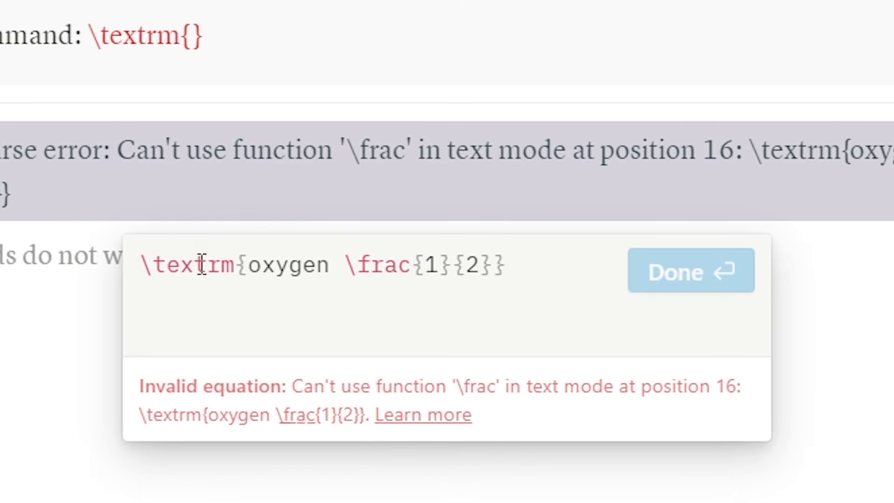
drag(343, 268, 497, 270)
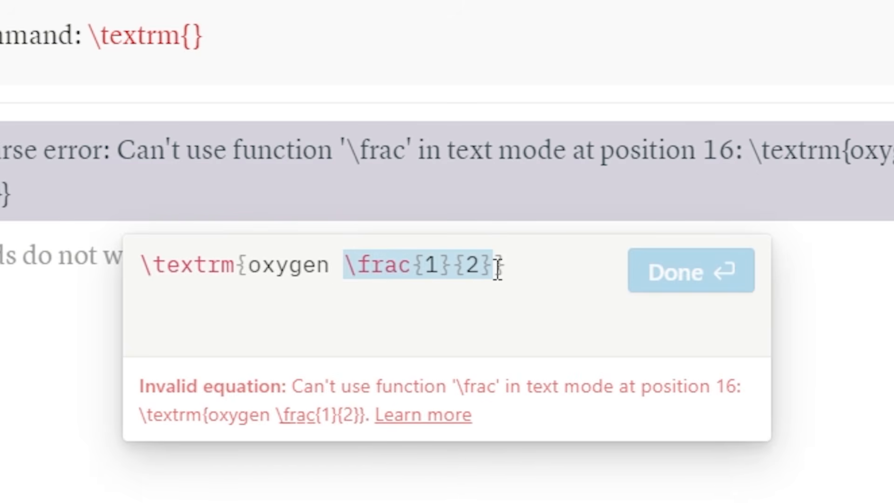
key(BackSpace)
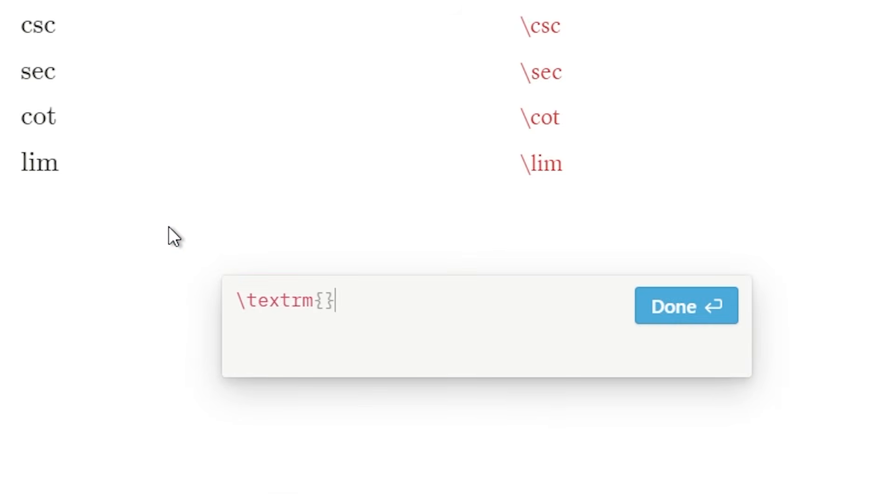
Try writing sin as normal text inside the \textrm braces, and clear the whole equation again.
text(sin)
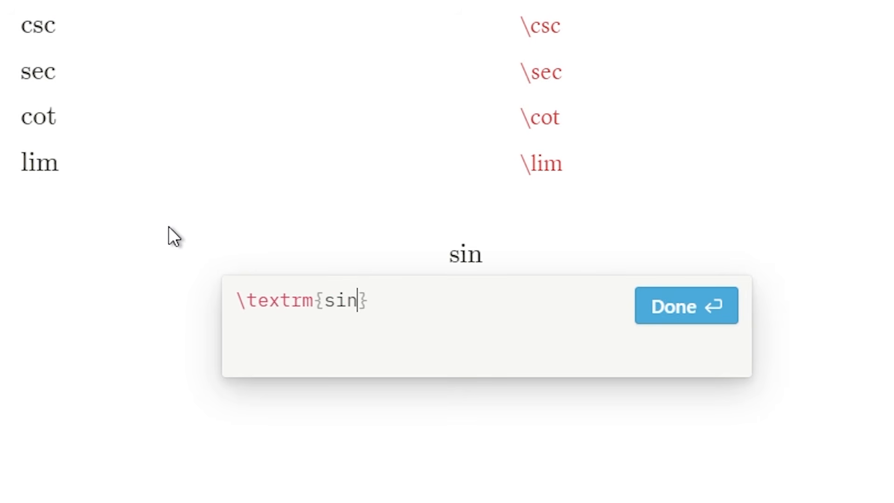
key(ctrl+a)
key(BackSpace)
Write the equation \sin x =\frac{1}{2} in the empty block below the function name list, and finish it.
text(\)
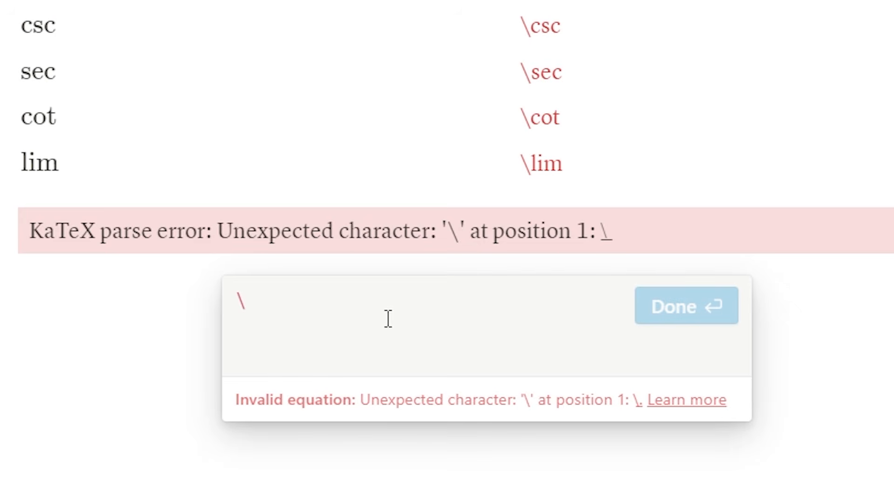
text(sinx)
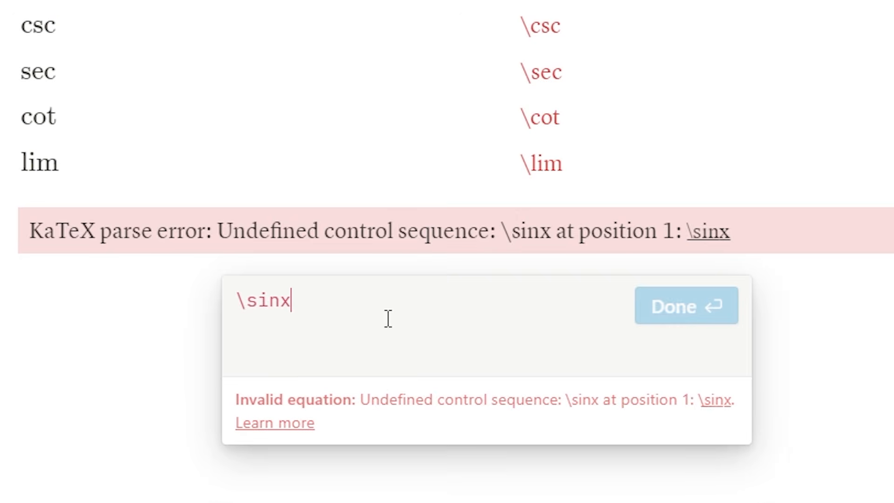
key(BackSpace)
text(x =\fra)
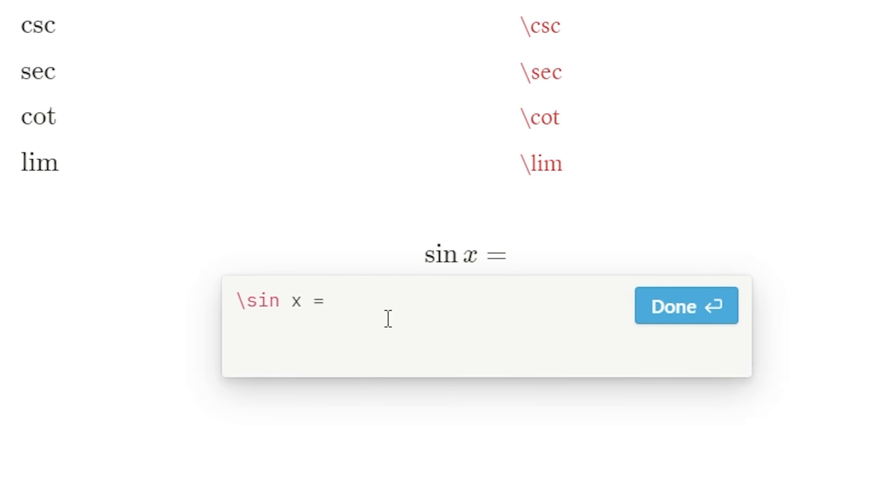
text(c{1}{2})
key(Left)
key(Left)
key(Left)
text(1)
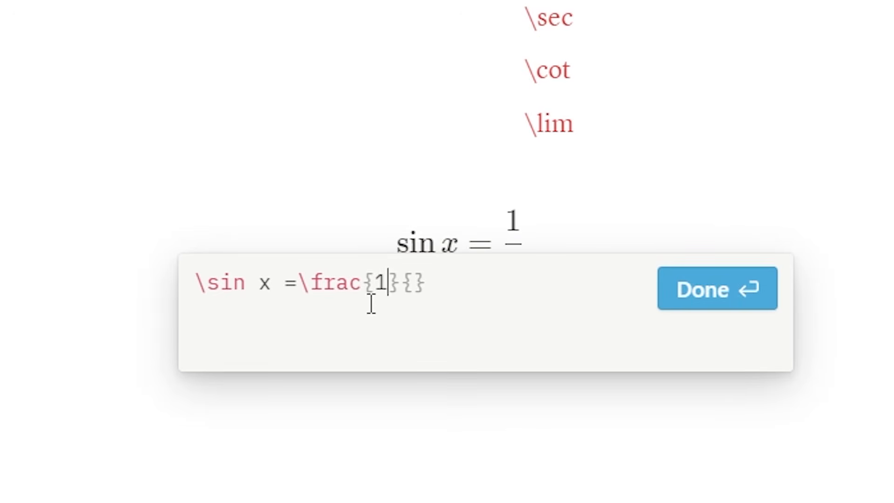
key(Right)
key(Right)
text(2)
click(719, 305)
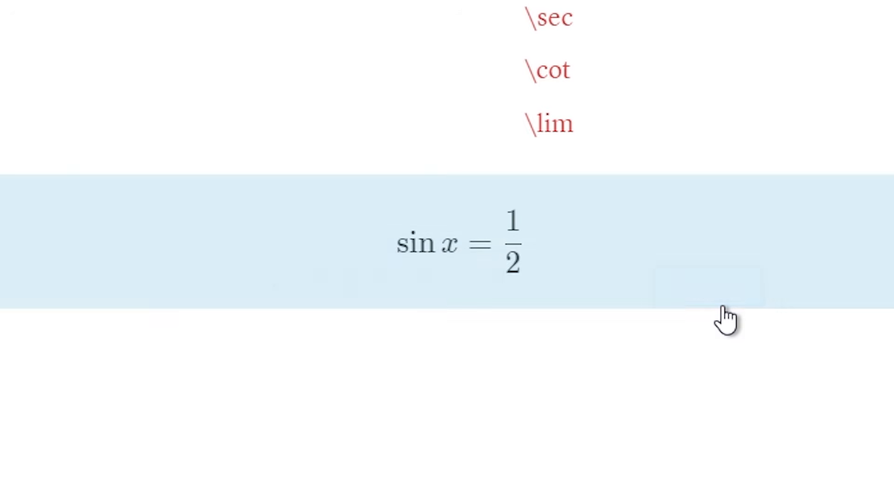
On the Detexify website, clear the canvas, draw a club symbol outline freehand, and select the \clubsuit command among the matches.
click(651, 258)
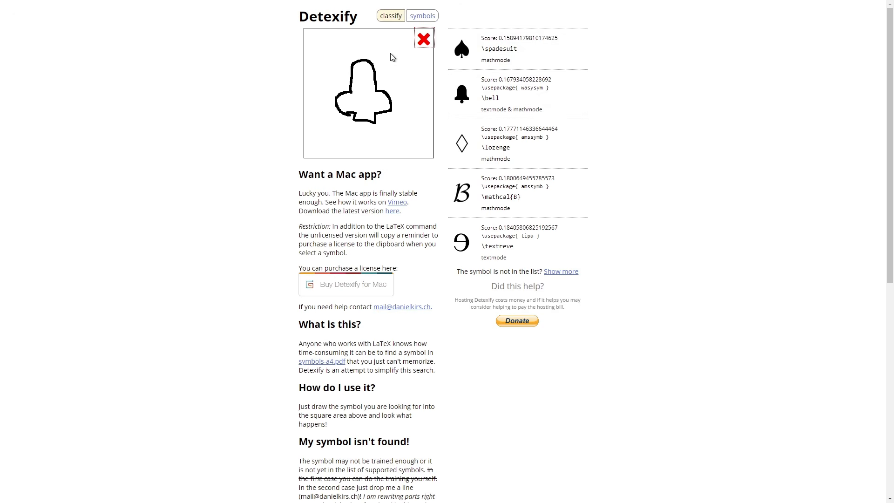
click(422, 39)
mouse_move(346, 118)
mouse_down()
mouse_move(325, 104)
mouse_move(341, 95)
mouse_move(315, 110)
mouse_move(320, 78)
mouse_move(354, 90)
mouse_move(359, 119)
mouse_move(372, 120)
mouse_move(382, 138)
mouse_move(339, 154)
mouse_move(316, 149)
mouse_up()
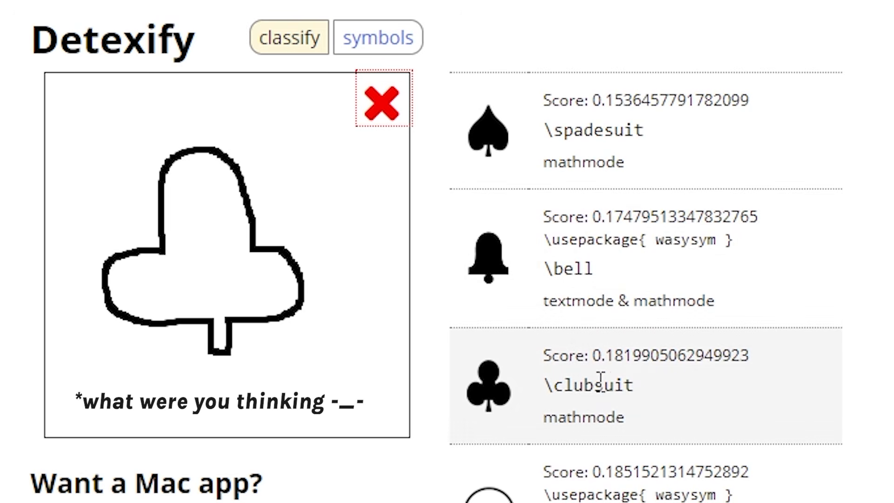
drag(658, 392, 549, 394)
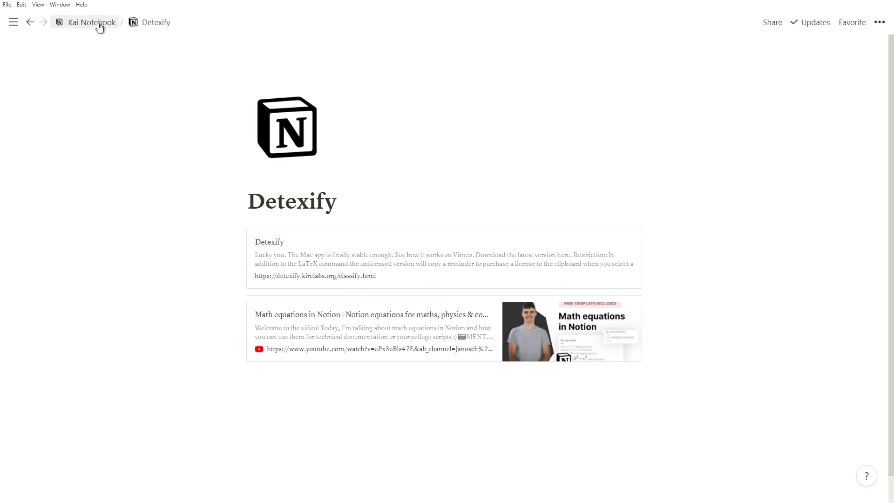
Return from the Detexify page to the notebook's main page and open the Cheat Sheets page under Resources.
click(91, 23)
scroll(226, 305, down, 7)
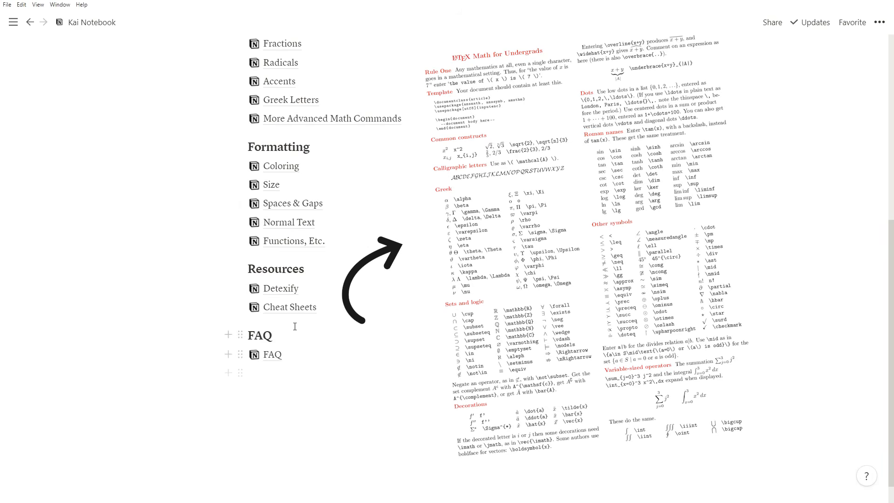
click(292, 313)
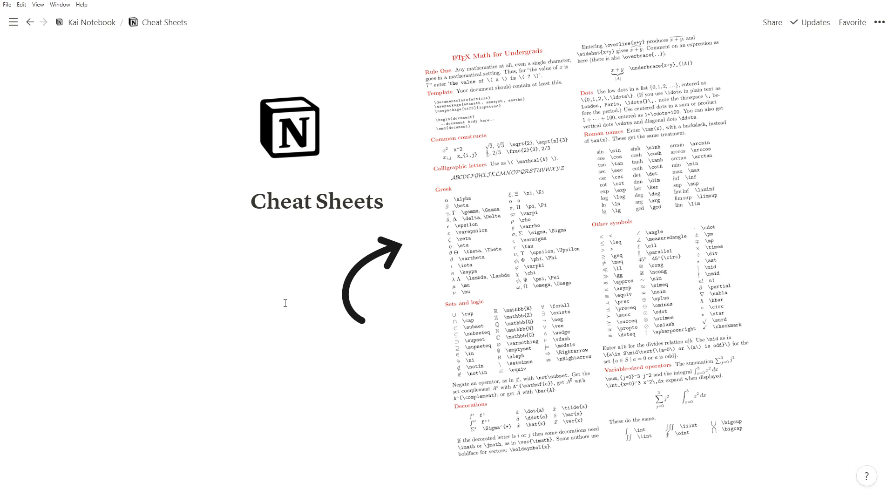